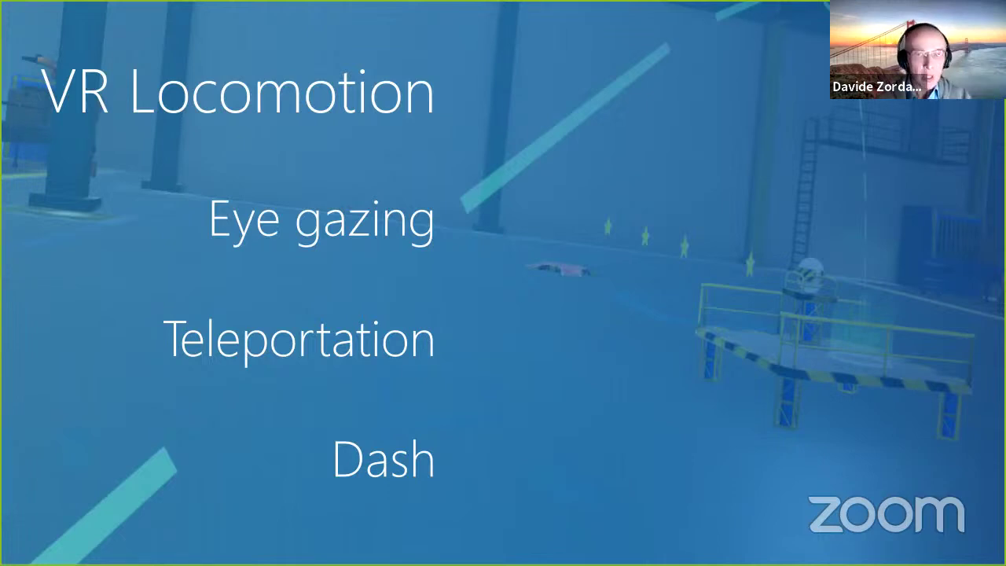
# Advance the presentation to the demo slide and switch to the Unity editor.
pyautogui.press('Right')
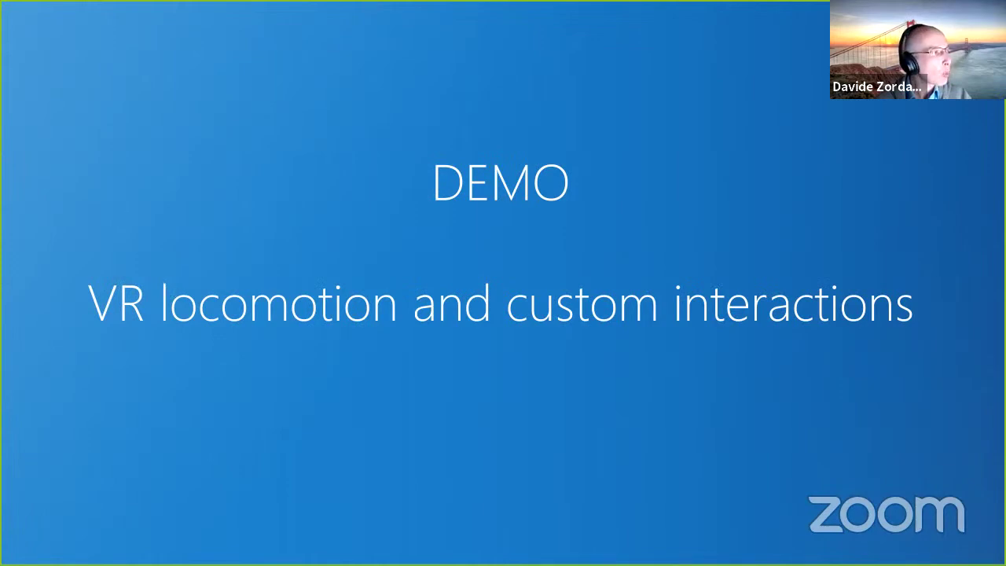
pyautogui.hotkey('alt', 'Tab')
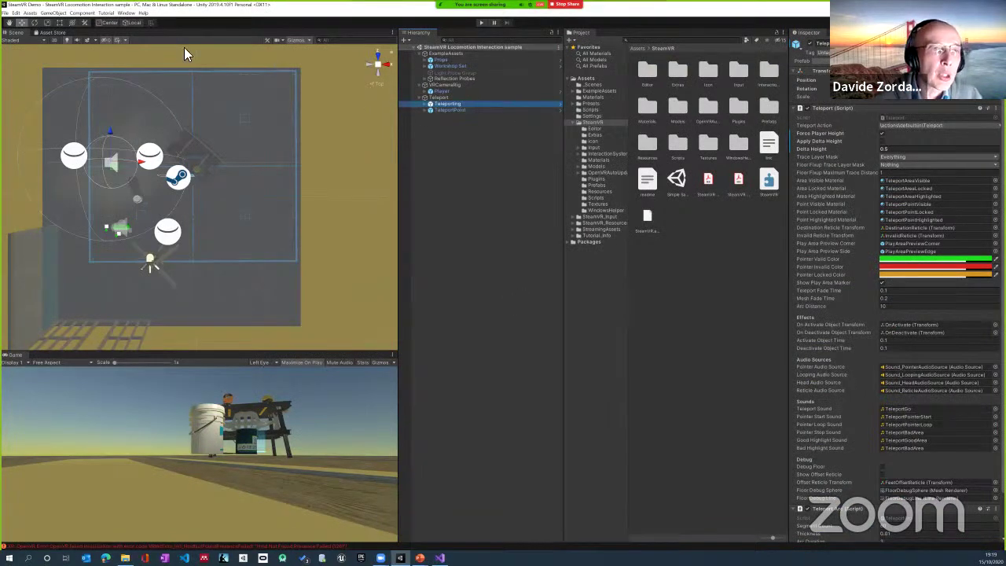
# Look at the available new-project templates, selecting 3D With Extras, and cancel the project creation.
pyautogui.click(11, 13)
pyautogui.moveTo(16, 13)
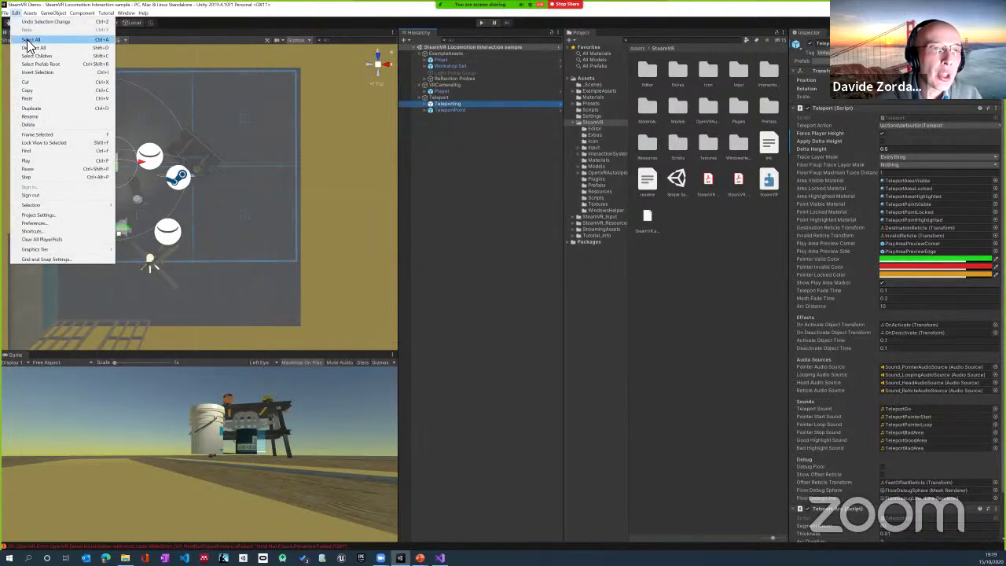
pyautogui.click(32, 58)
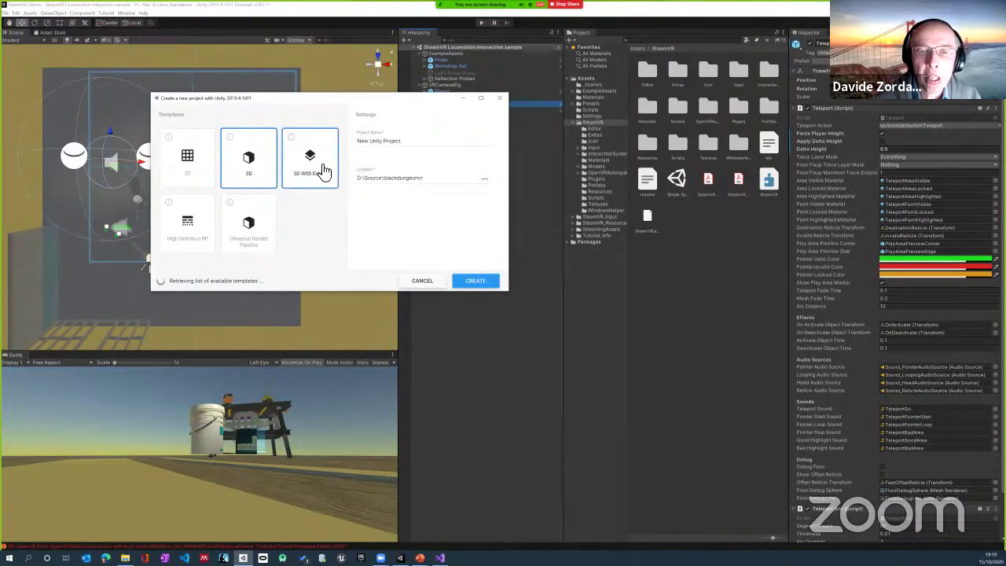
pyautogui.click(319, 174)
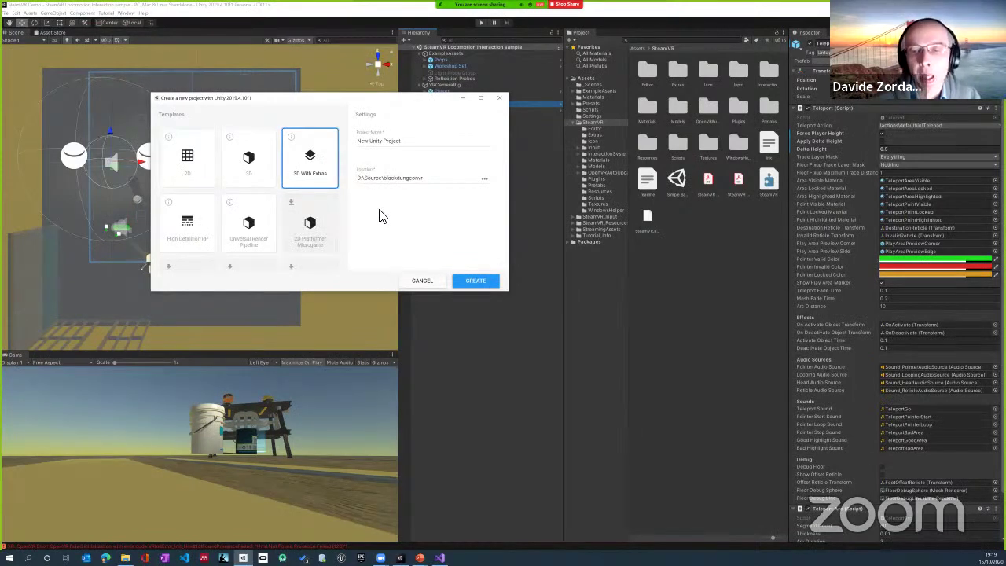
pyautogui.click(432, 281)
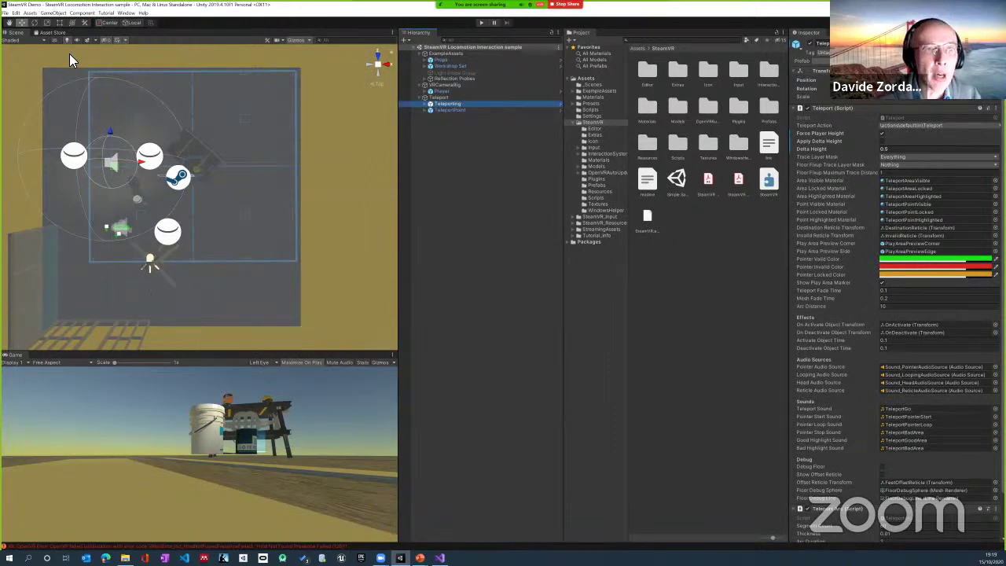
# Open the player settings from the build settings and examine the XR settings, including which Virtual Reality SDKs can be added alongside OpenVR.
pyautogui.click(7, 13)
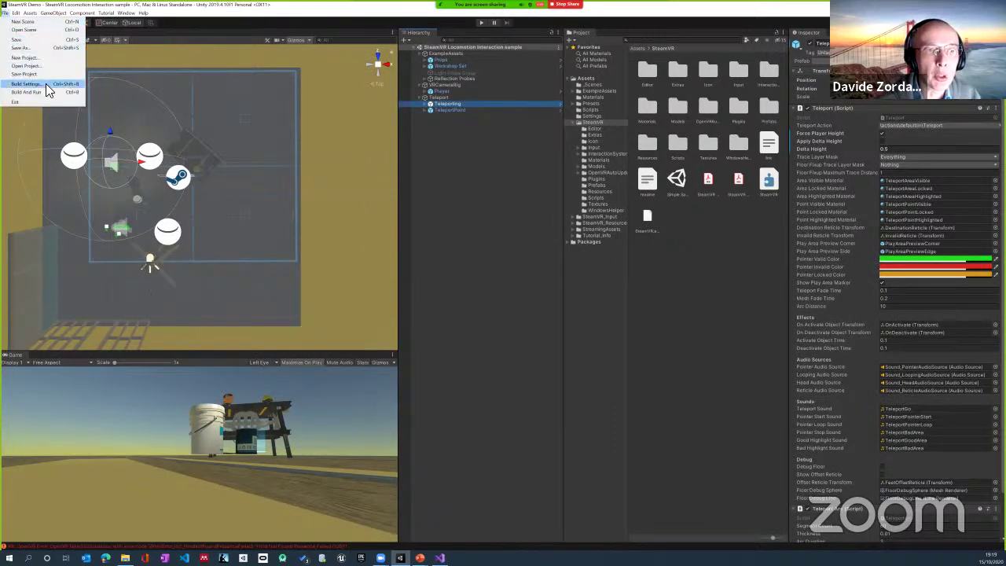
pyautogui.click(46, 83)
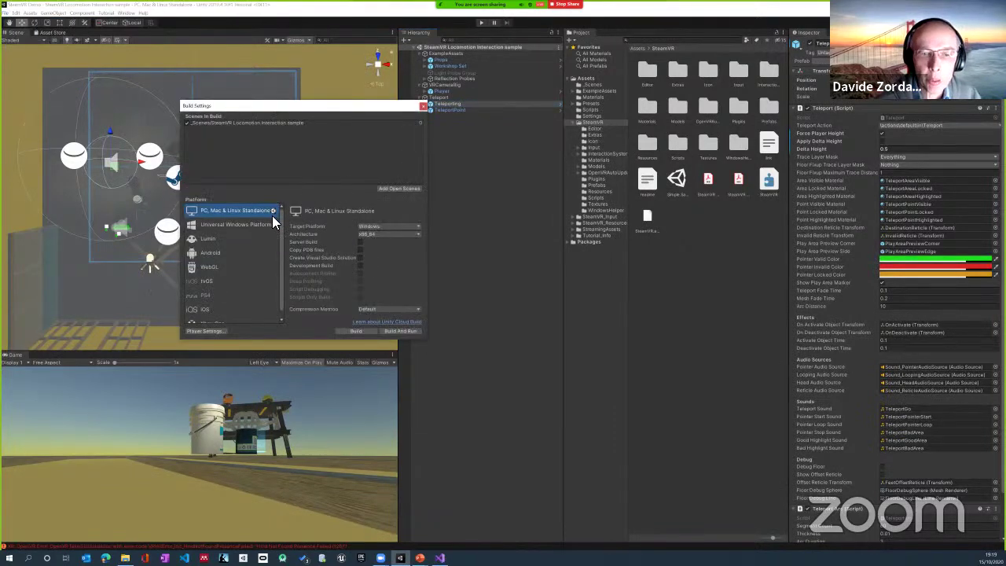
pyautogui.click(226, 331)
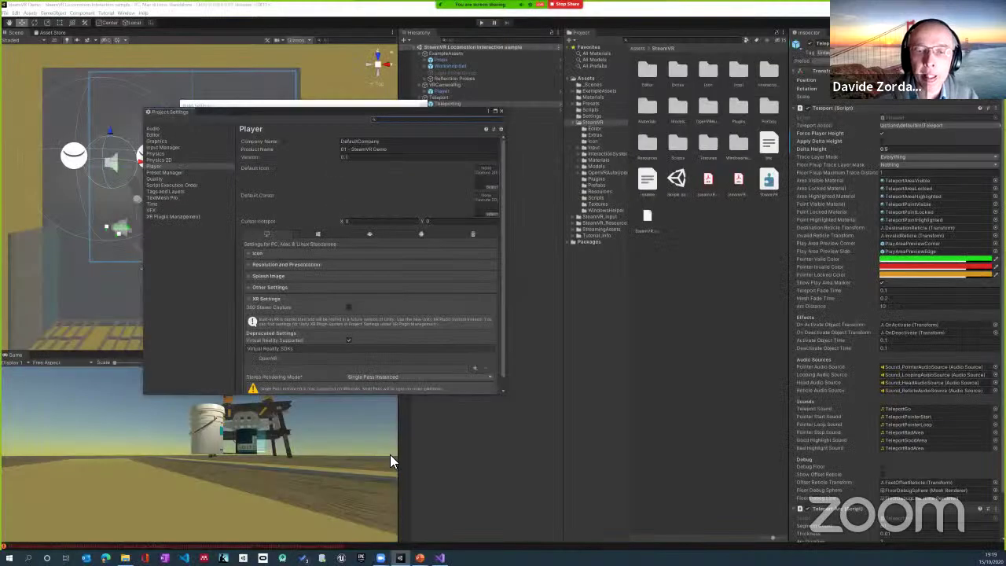
pyautogui.scroll(-1, 387, 323)
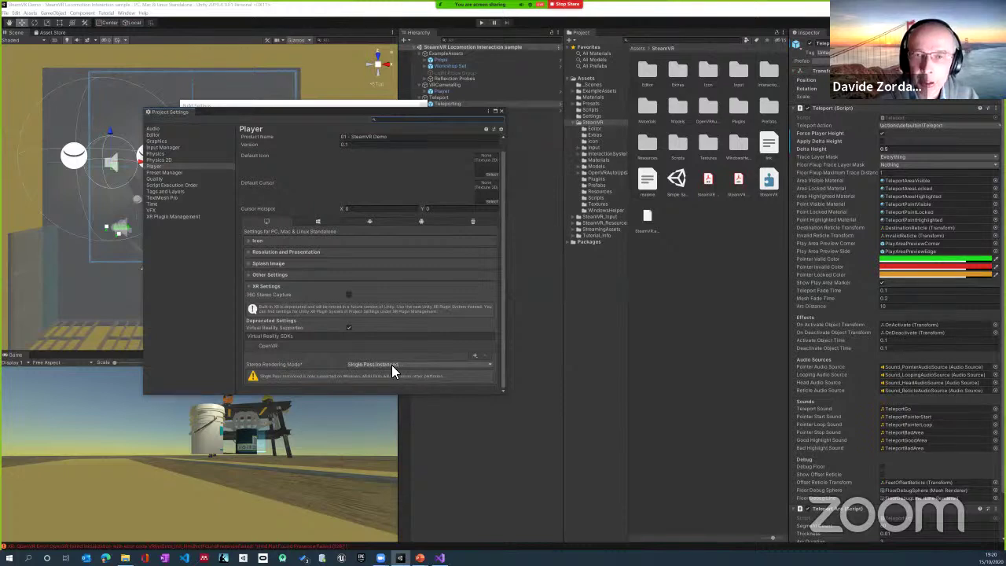
pyautogui.moveTo(333, 110); pyautogui.dragTo(336, 102)
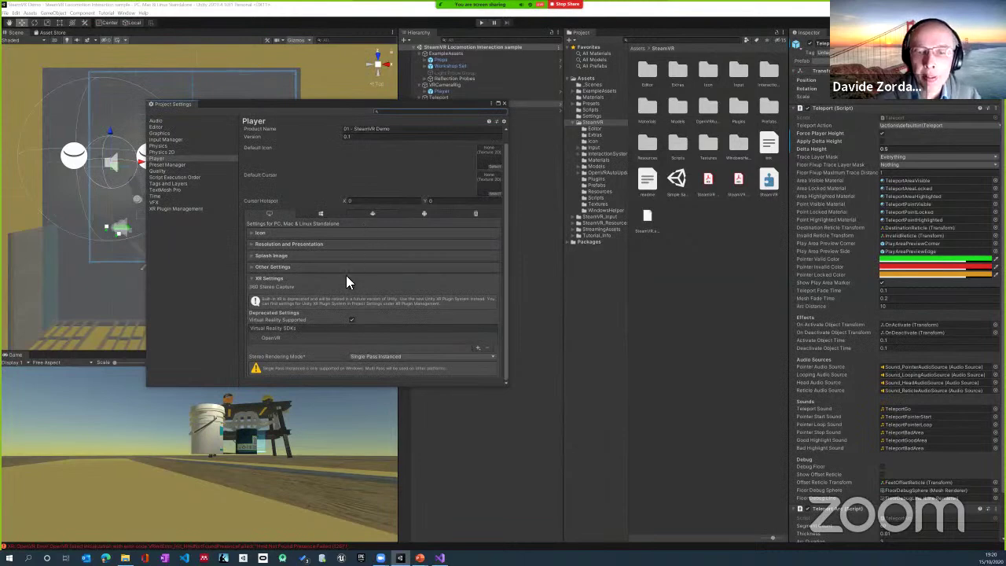
pyautogui.click(322, 337)
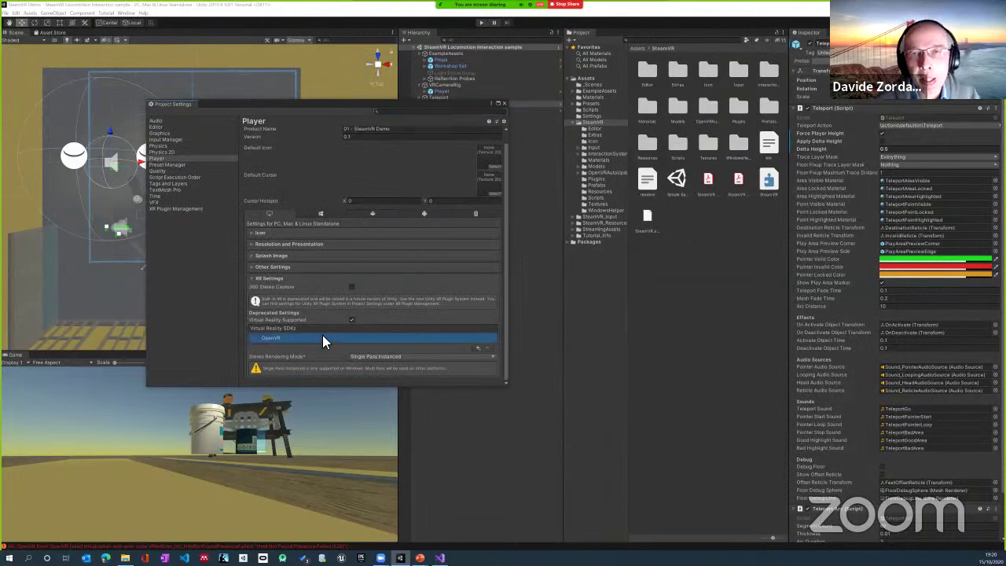
pyautogui.click(478, 349)
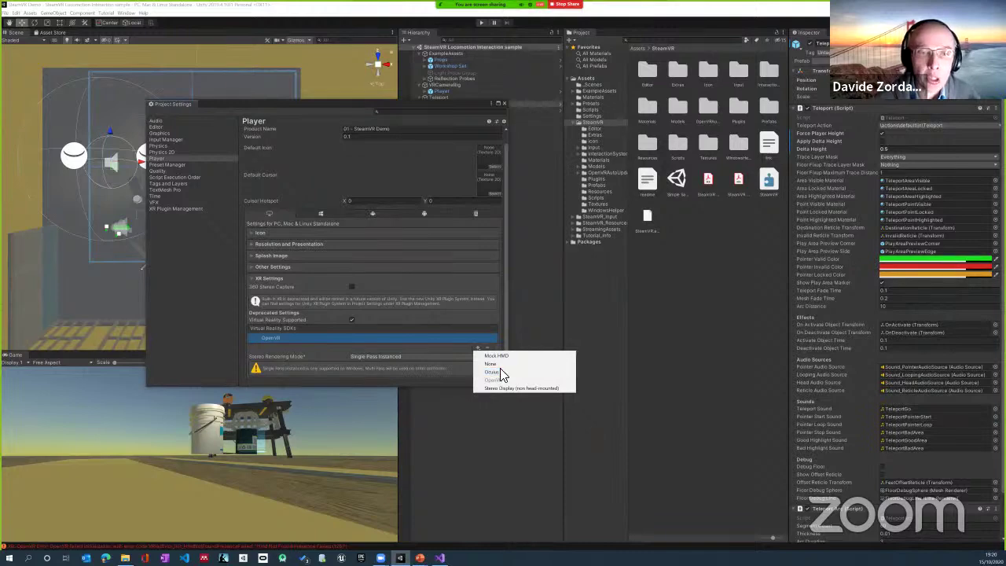
pyautogui.press('Escape')
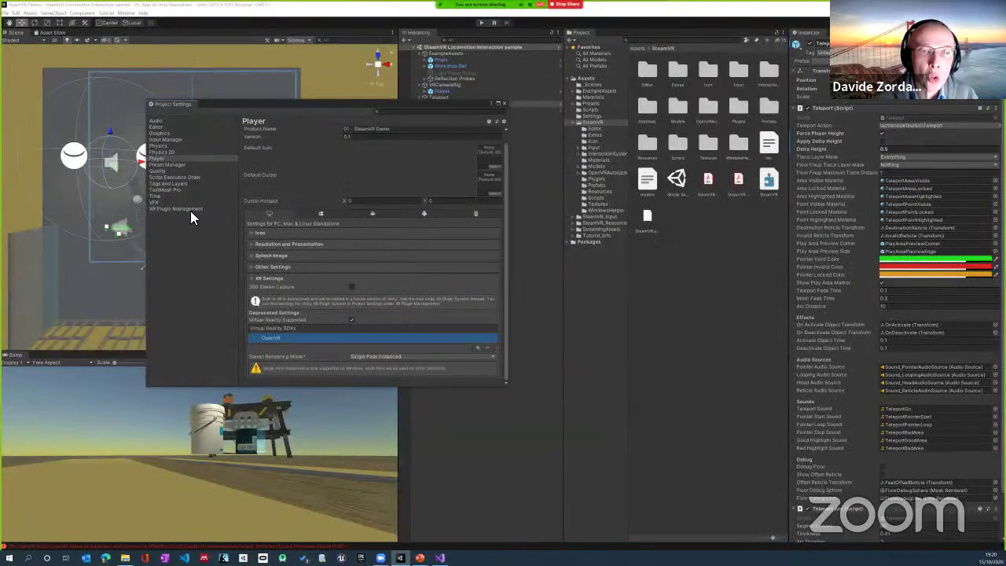
# View the XR Plugin Management page of the project settings and close the project and build settings windows.
pyautogui.click(40, 103)
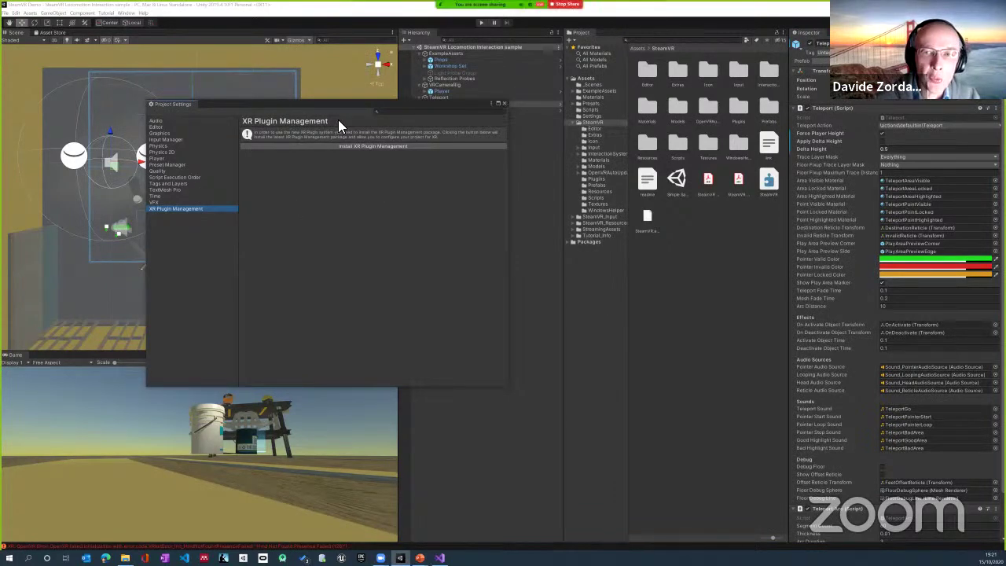
pyautogui.click(502, 101)
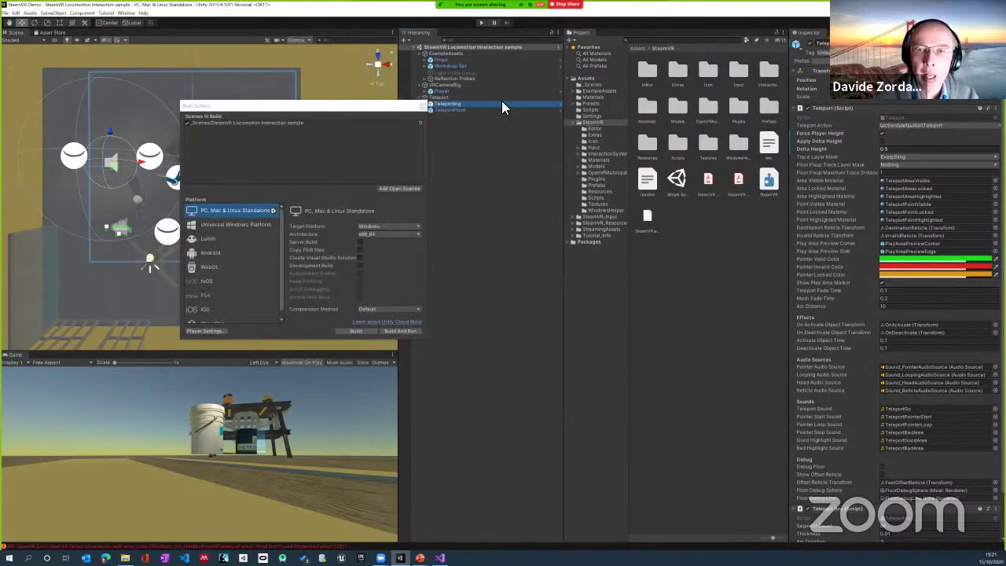
pyautogui.click(423, 106)
pyautogui.click(127, 13)
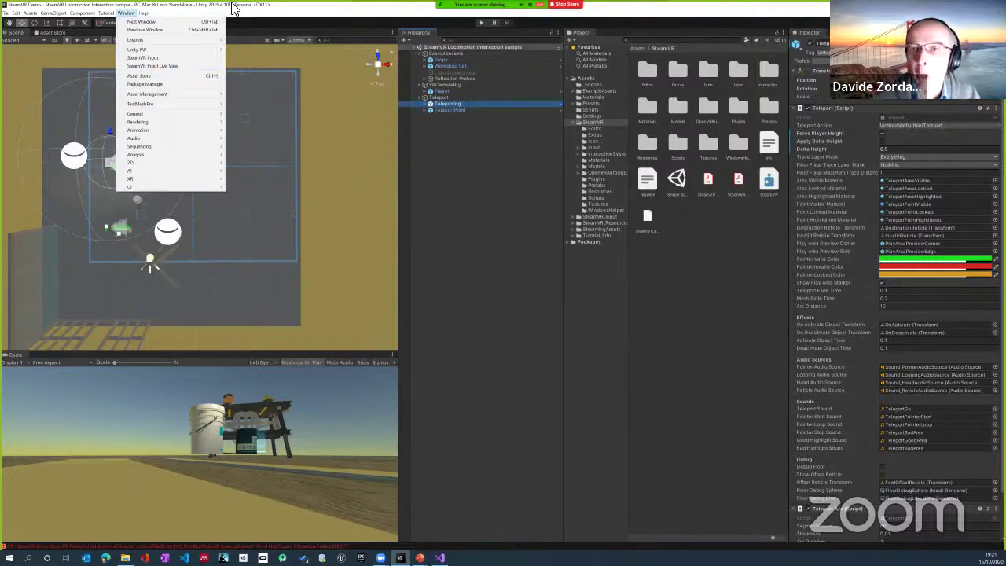
# Select the Player object in the scene, search the project assets for "player" and inspect the SteamVR Player script.
pyautogui.click(437, 66)
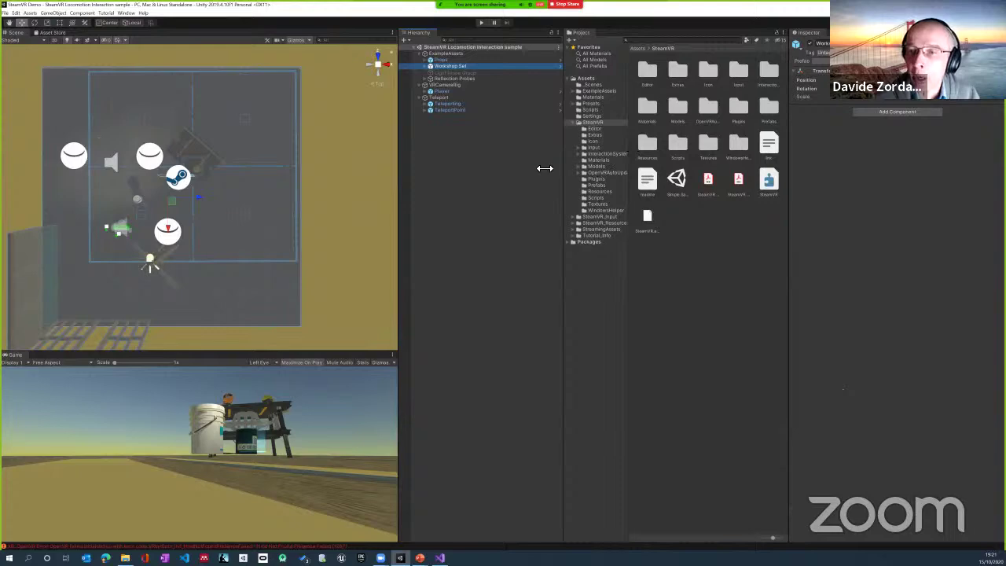
pyautogui.moveTo(545, 168); pyautogui.dragTo(517, 169)
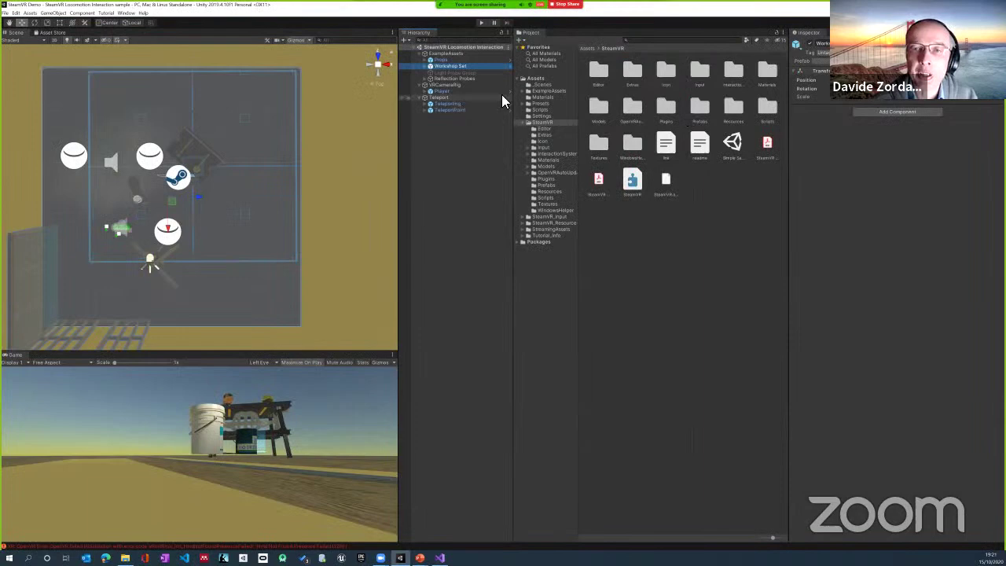
pyautogui.click(459, 92)
pyautogui.click(663, 41)
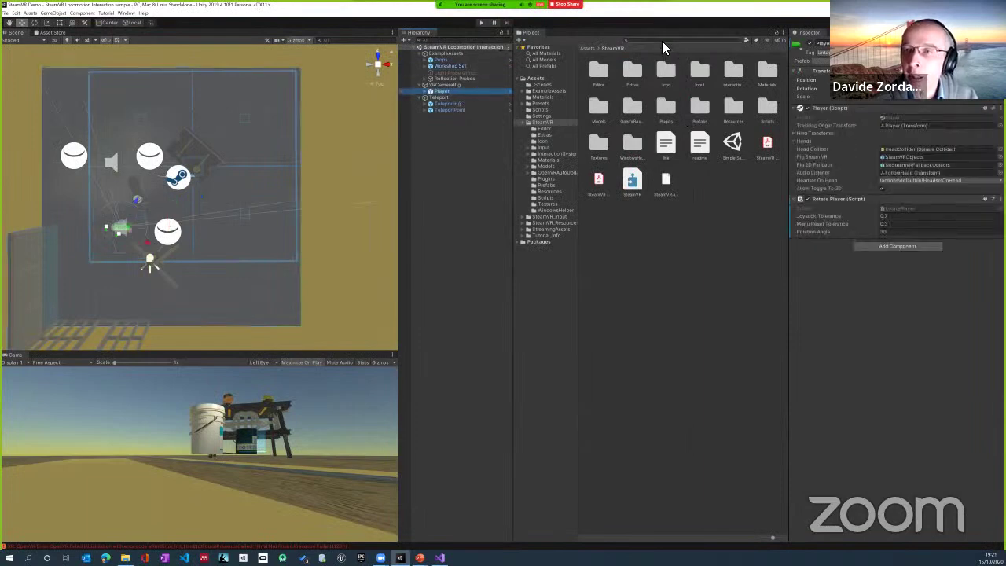
pyautogui.write('Rotat')
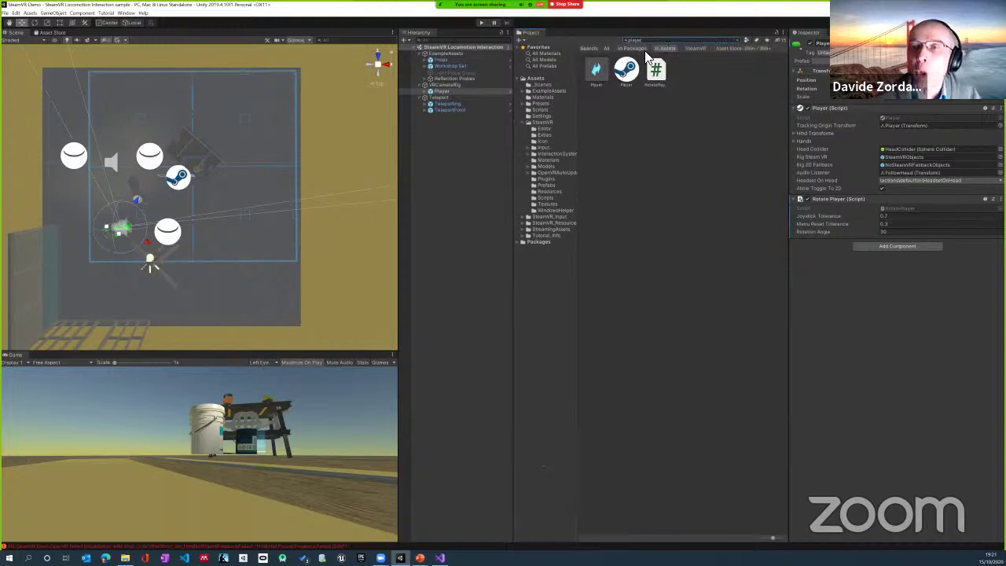
pyautogui.click(626, 72)
pyautogui.moveTo(626, 73)
pyautogui.mouseDown()
pyautogui.moveTo(557, 61)
pyautogui.moveTo(497, 70)
pyautogui.moveTo(621, 71)
pyautogui.mouseUp()
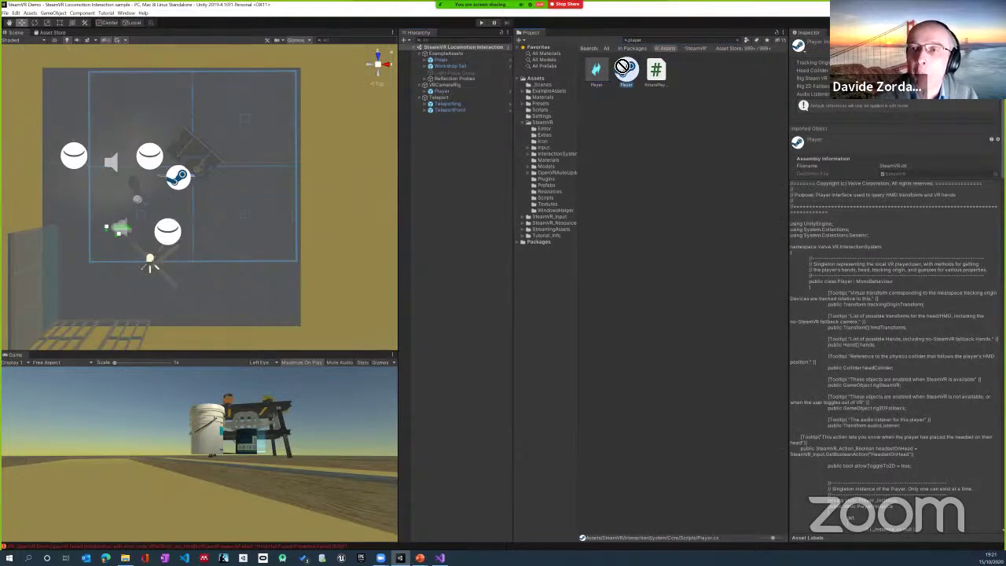
# Expand the scene's Player object and examine its SteamVRObjects children, including BodyCollider, LeftHand and RightHand.
pyautogui.click(458, 88)
pyautogui.press('Right')
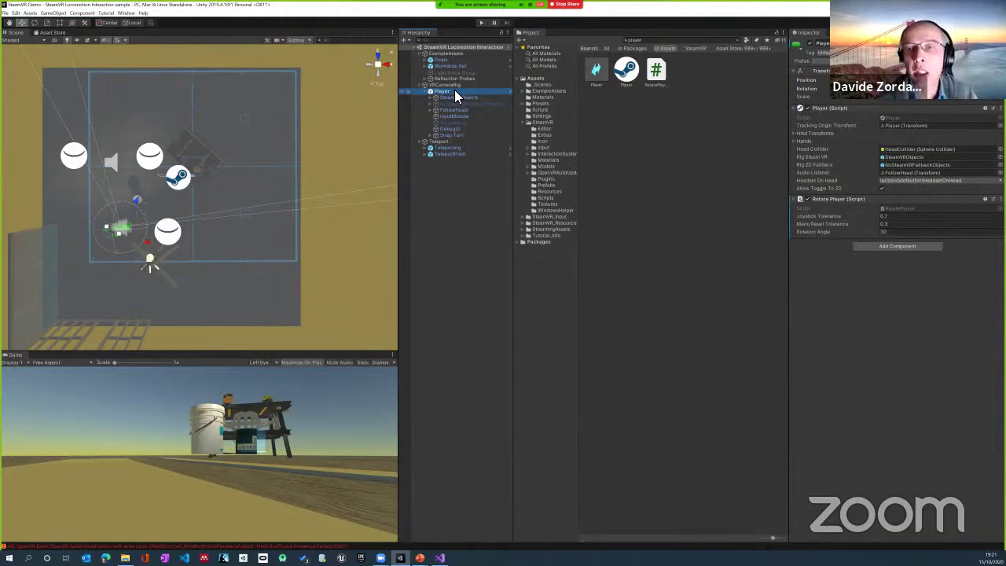
pyautogui.press('Down')
pyautogui.press('Down')
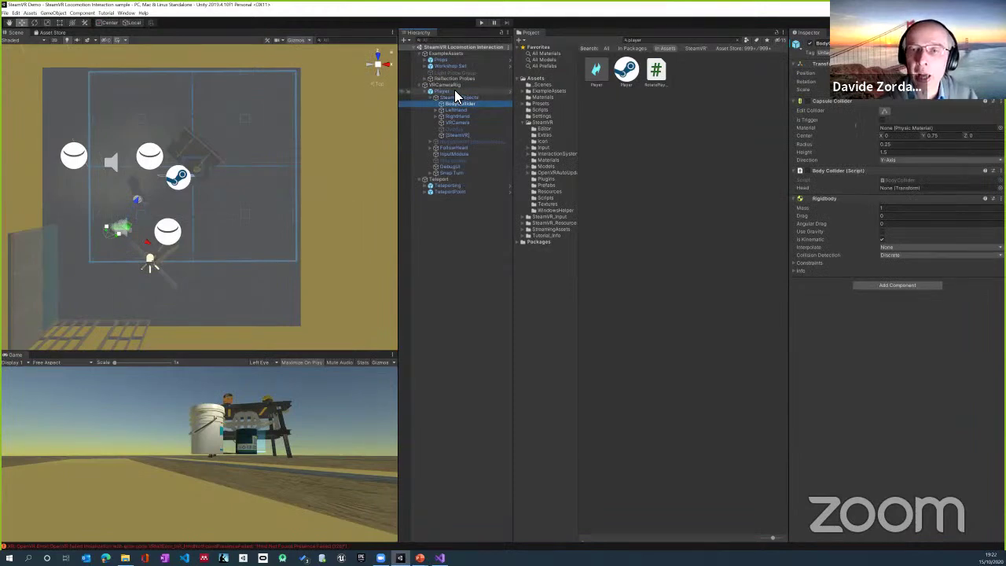
pyautogui.press('Down')
pyautogui.press('Right')
pyautogui.press('Down')
pyautogui.press('Down')
pyautogui.press('Down')
pyautogui.press('Down')
pyautogui.press('Down')
pyautogui.press('Right')
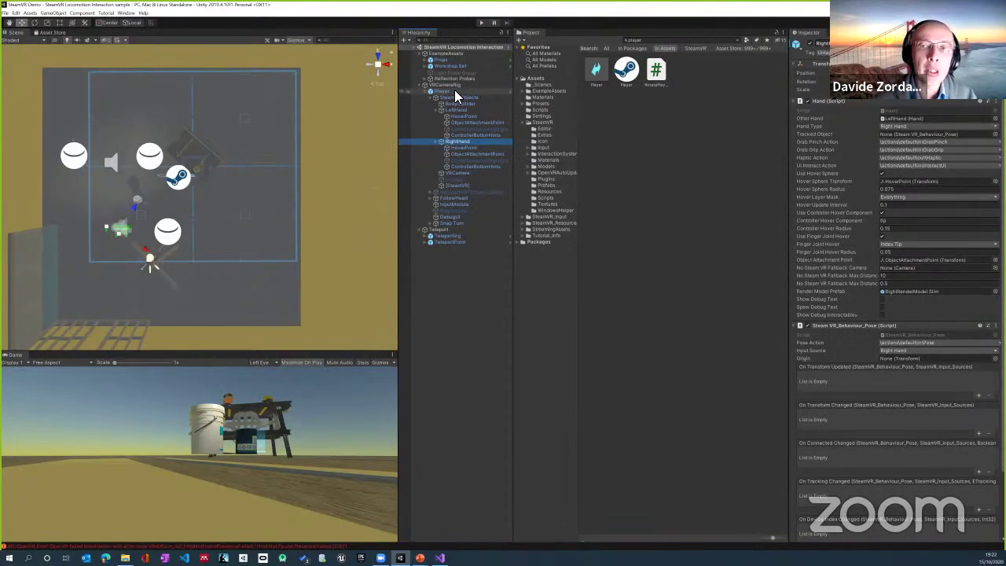
# Collapse SteamVRObjects under the Player object and select the Props object under ExampleAssets.
pyautogui.click(454, 90)
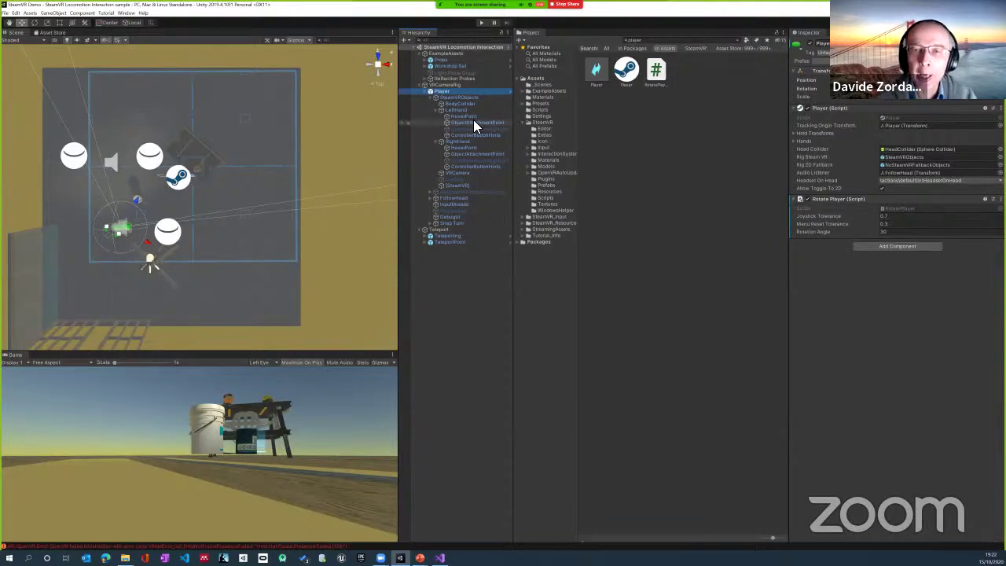
pyautogui.press('Down')
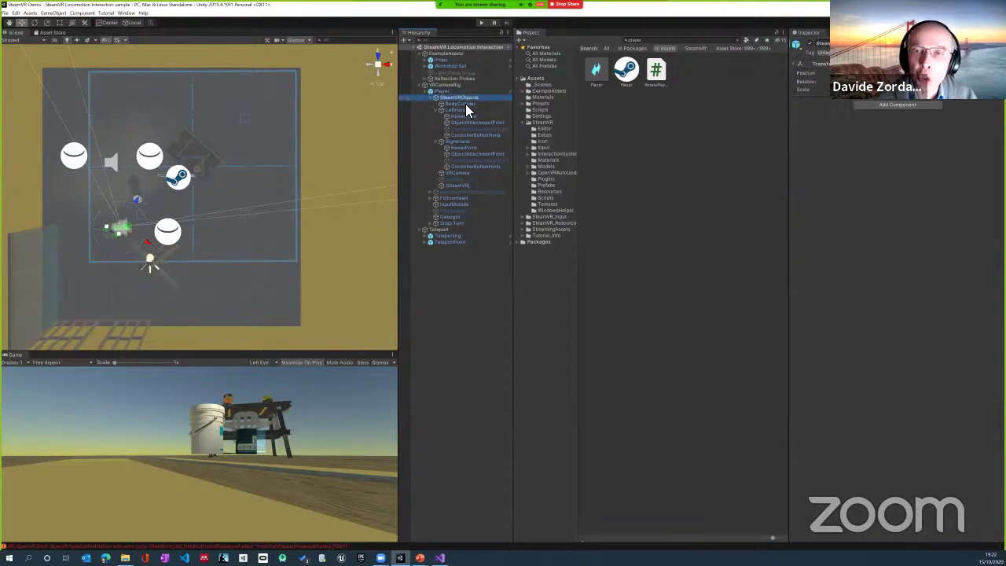
pyautogui.press('Left')
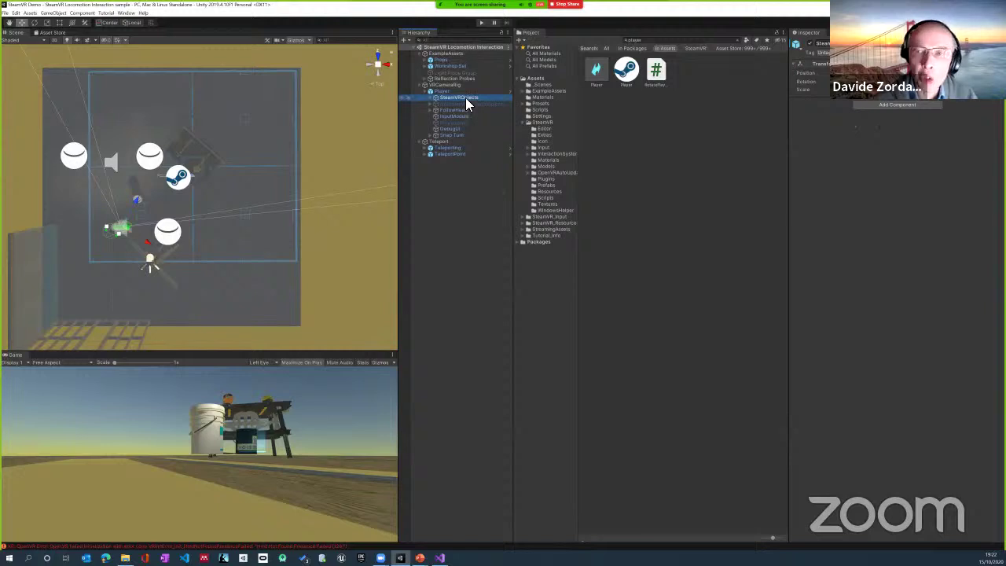
pyautogui.press('Up')
pyautogui.press('Up')
pyautogui.press('Up')
pyautogui.press('Up')
pyautogui.press('Up')
pyautogui.press('Up')
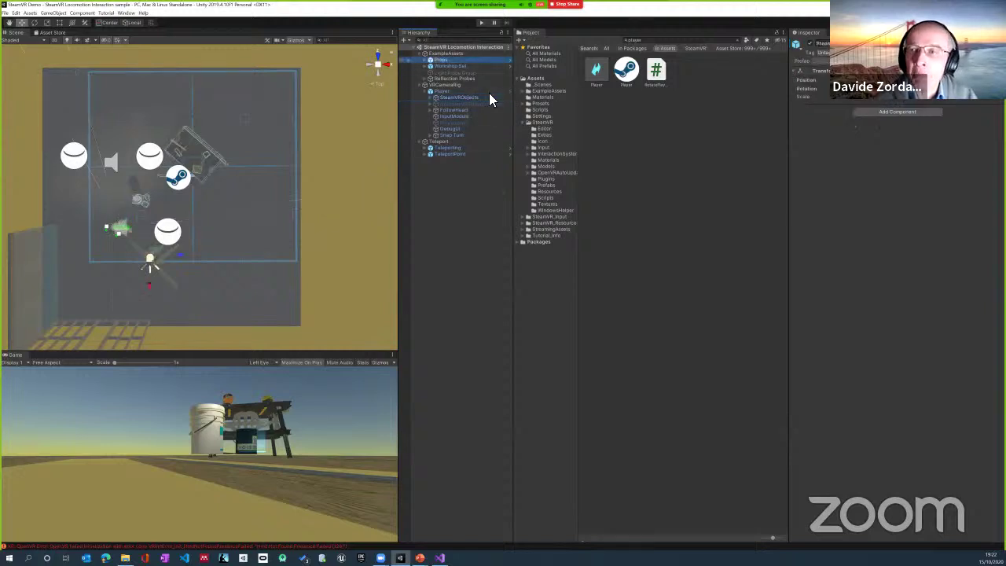
# Search the project assets for "teleporting", inspect the Teleporting prefab, and expand the Teleporting object in the scene.
pyautogui.click(657, 41)
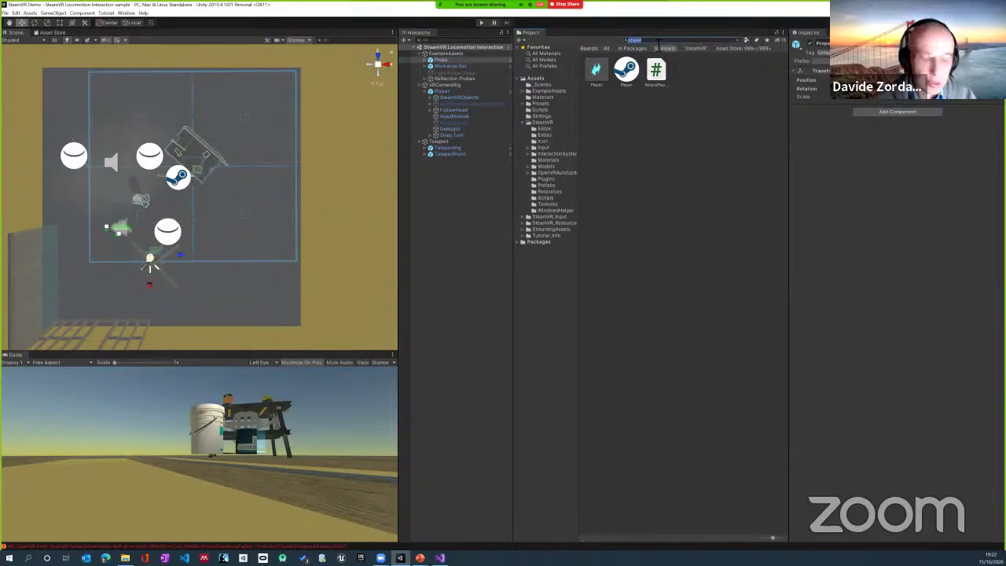
pyautogui.write('teleporting')
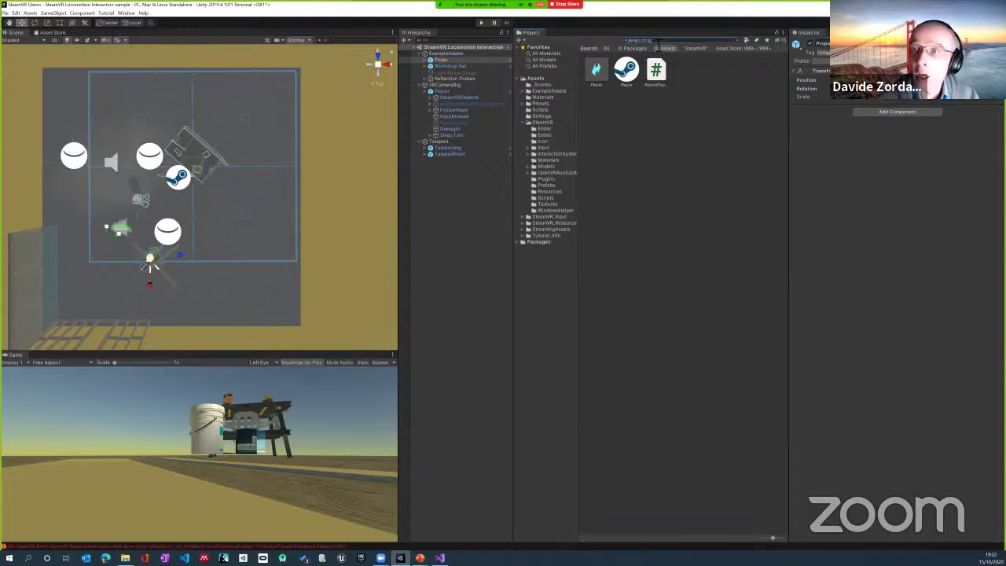
pyautogui.click(596, 71)
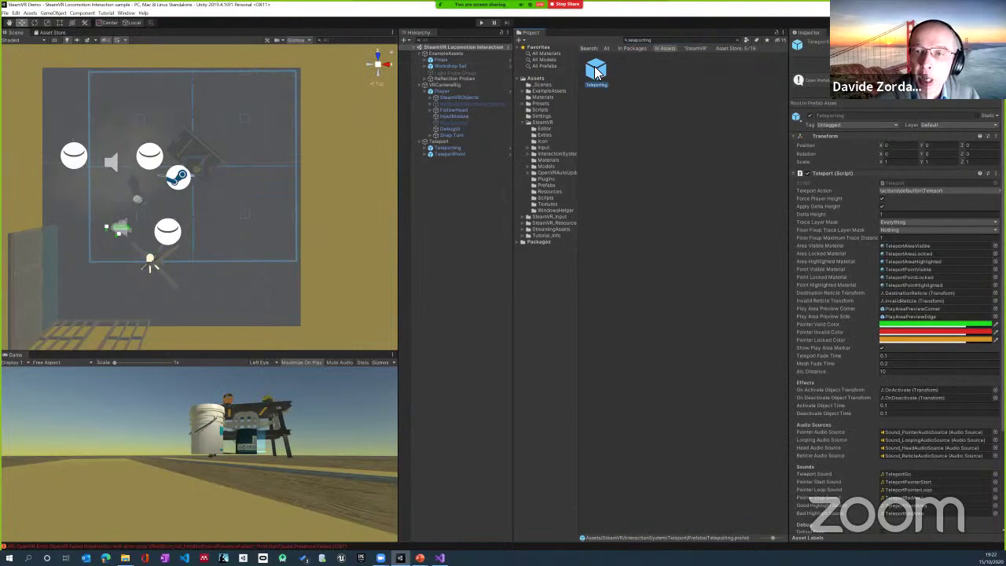
pyautogui.click(457, 148)
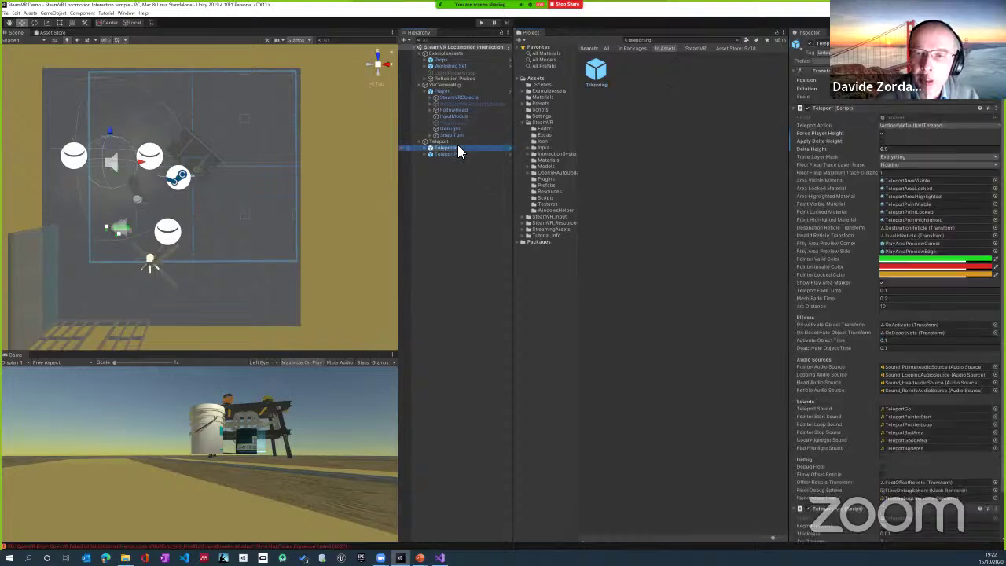
pyautogui.press('Right')
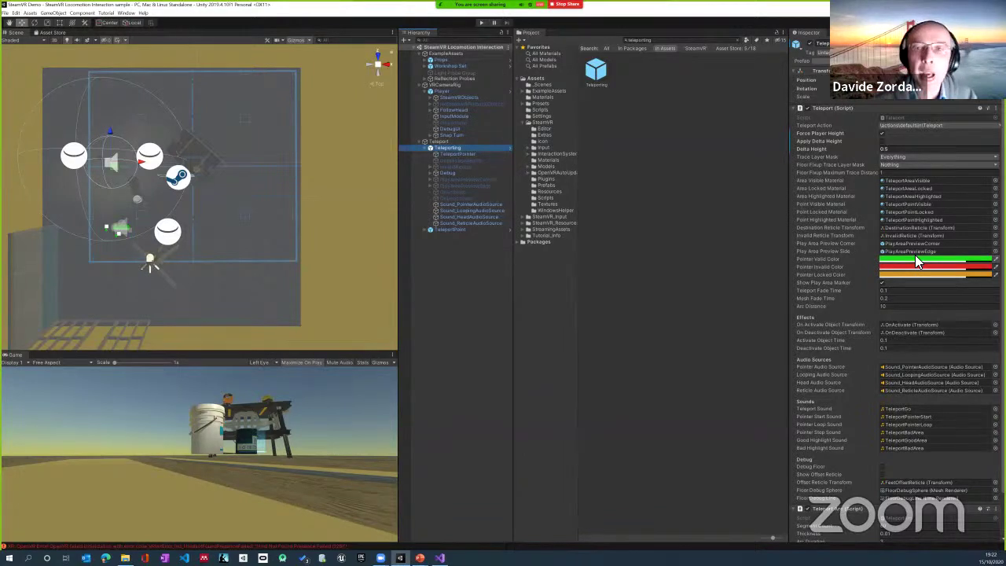
# Expand the Props object in the scene and inspect its Construction Light child.
pyautogui.click(451, 62)
pyautogui.press('Right')
pyautogui.press('Down')
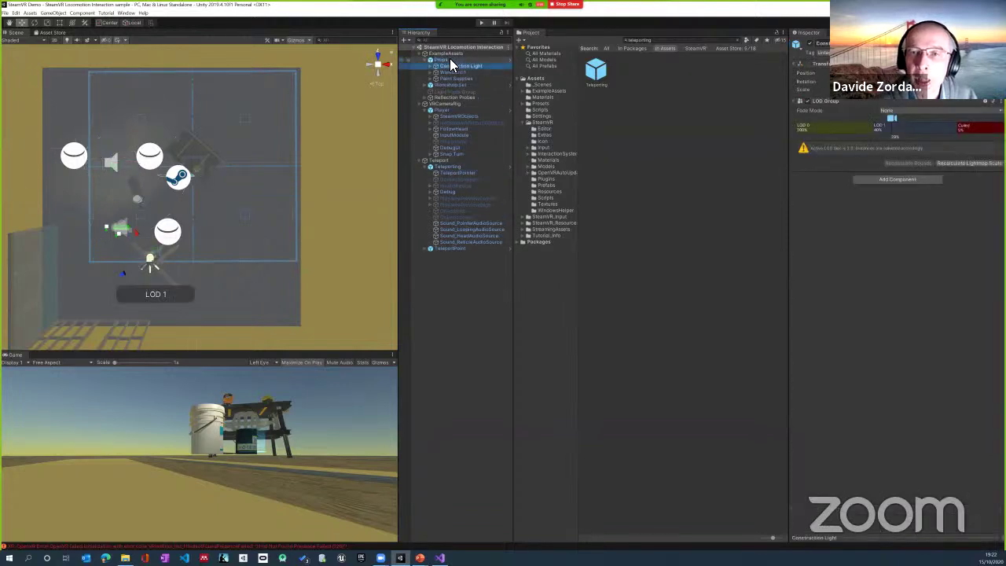
# Expand the Workbench object under Props and go through its children to inspect the Safety Goggles components.
pyautogui.press('Down')
pyautogui.press('Right')
pyautogui.press('Down')
pyautogui.press('Down')
pyautogui.press('Down')
pyautogui.press('Down')
pyautogui.press('Down')
pyautogui.press('Down')
pyautogui.press('Down')
pyautogui.press('Down')
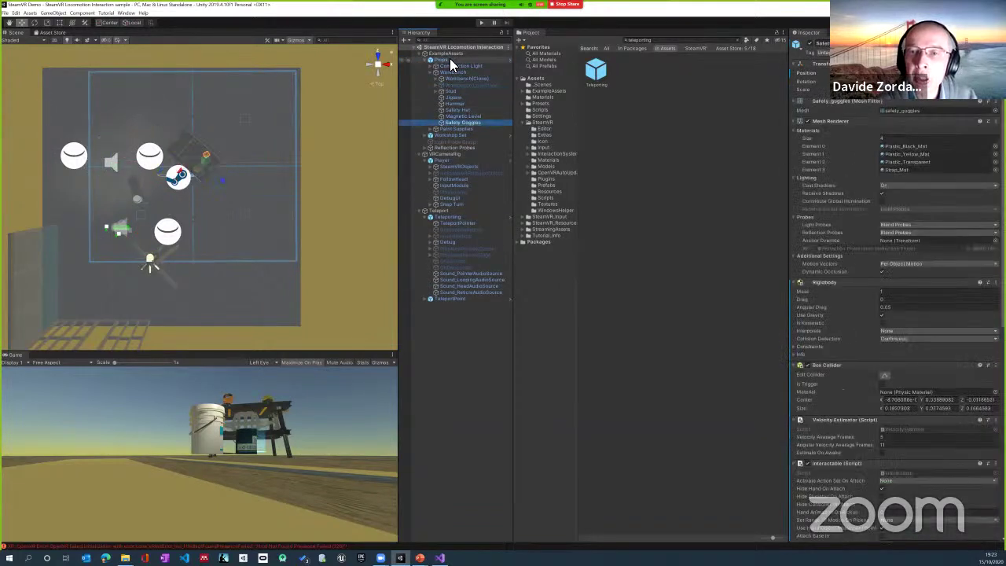
# Expand Workshop Set and its Ground child, and inspect the Teleport Area plane's components.
pyautogui.press('Down')
pyautogui.press('Down')
pyautogui.press('Right')
pyautogui.press('Down')
pyautogui.press('Down')
pyautogui.press('Right')
pyautogui.press('Down')
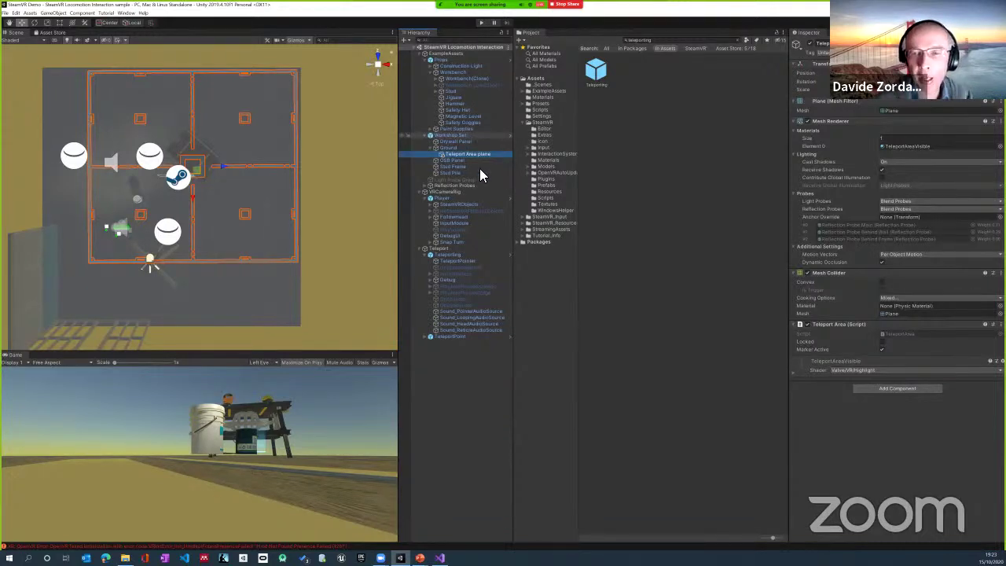
# Select the Player object and open its Rotate Player script in the code editor.
pyautogui.click(476, 201)
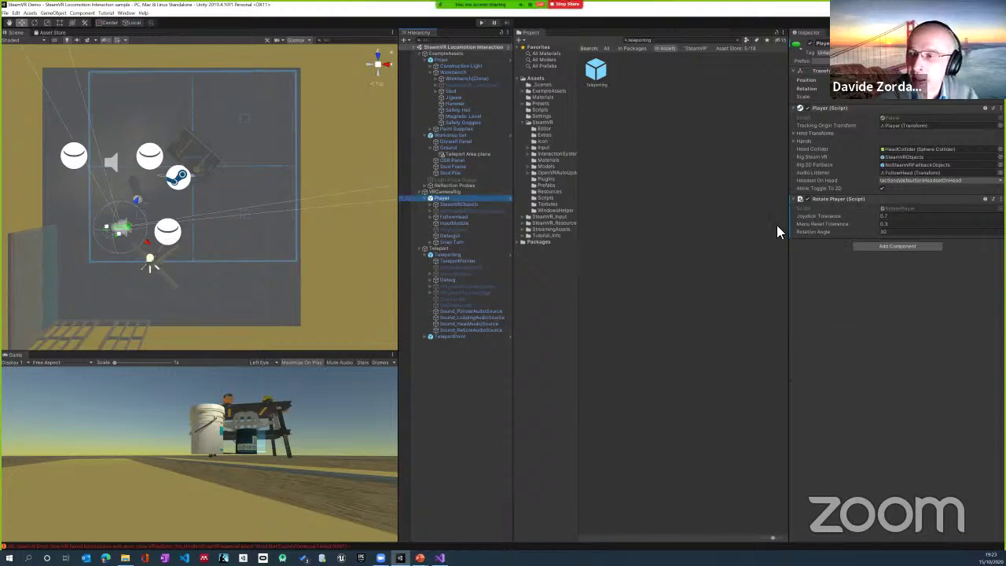
pyautogui.click(999, 199)
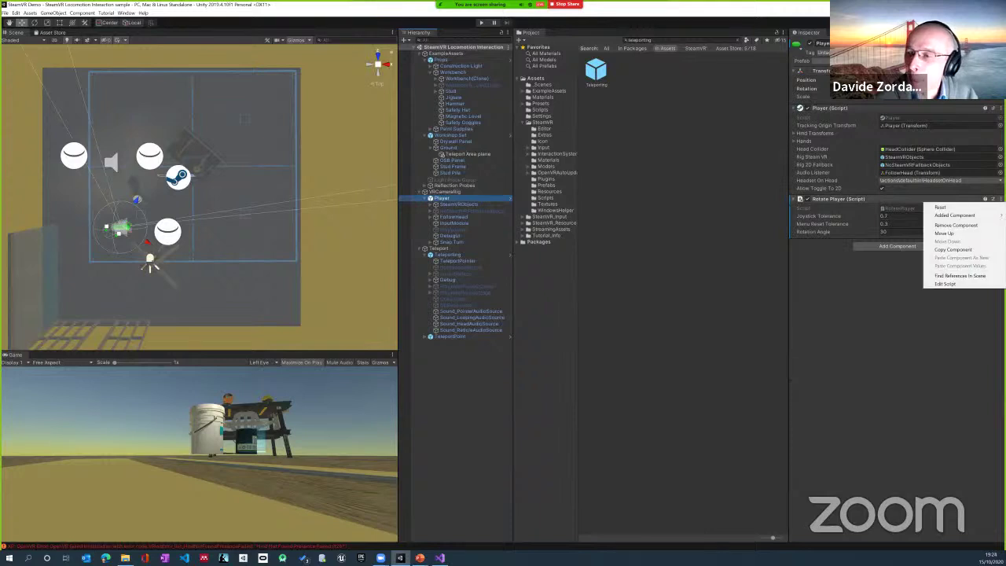
pyautogui.click(972, 287)
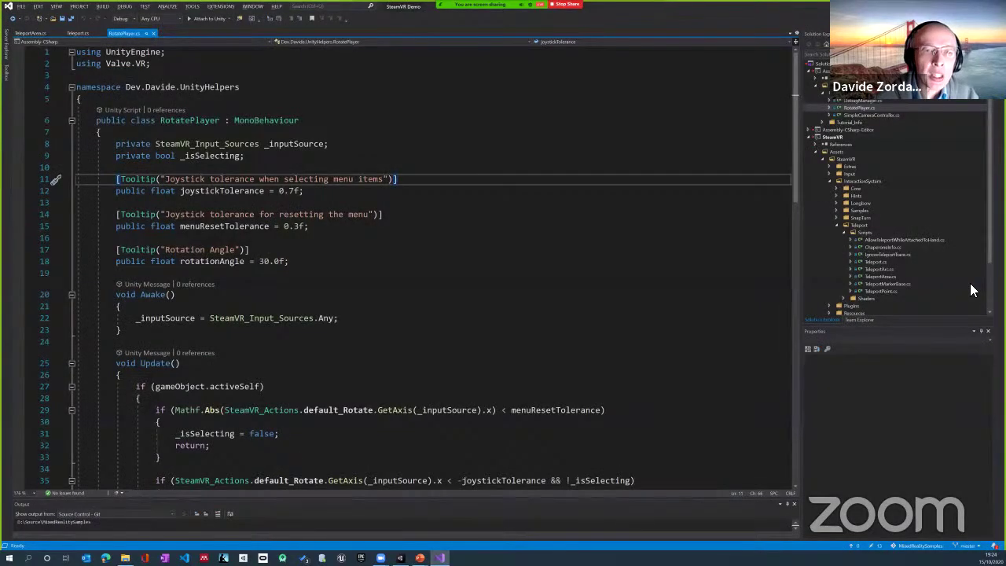
# Examine the RotatePlayer class's tolerance and rotation angle fields and the input source assignment in Awake.
pyautogui.click(421, 213)
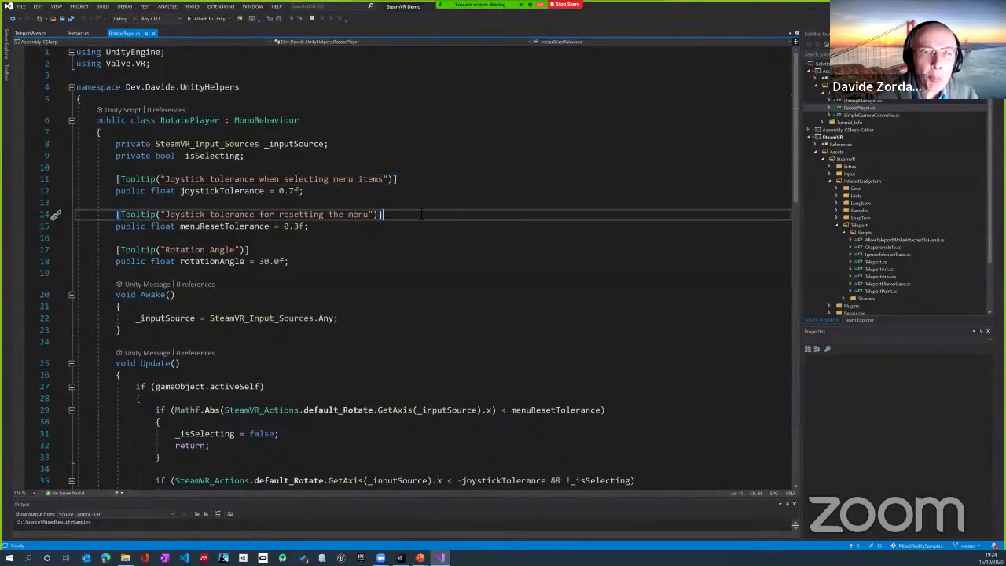
pyautogui.click(197, 121)
pyautogui.scroll(-2, 208, 126)
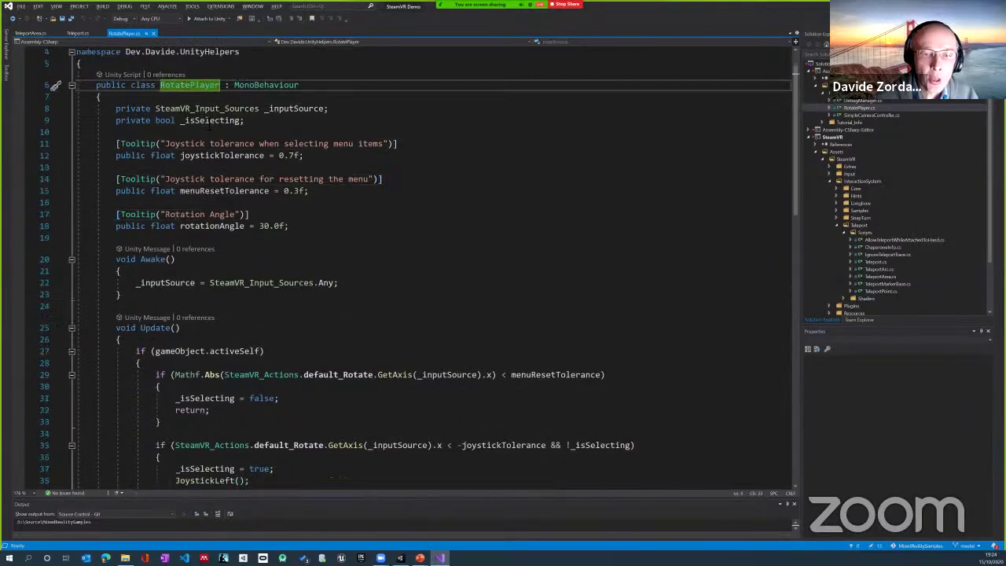
pyautogui.scroll(-3, 208, 126)
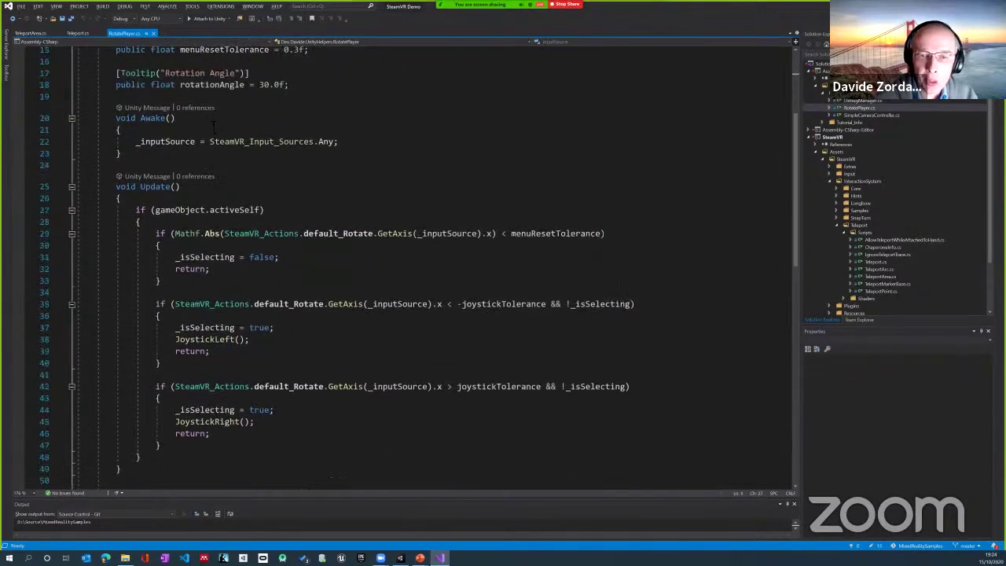
pyautogui.scroll(1, 392, 248)
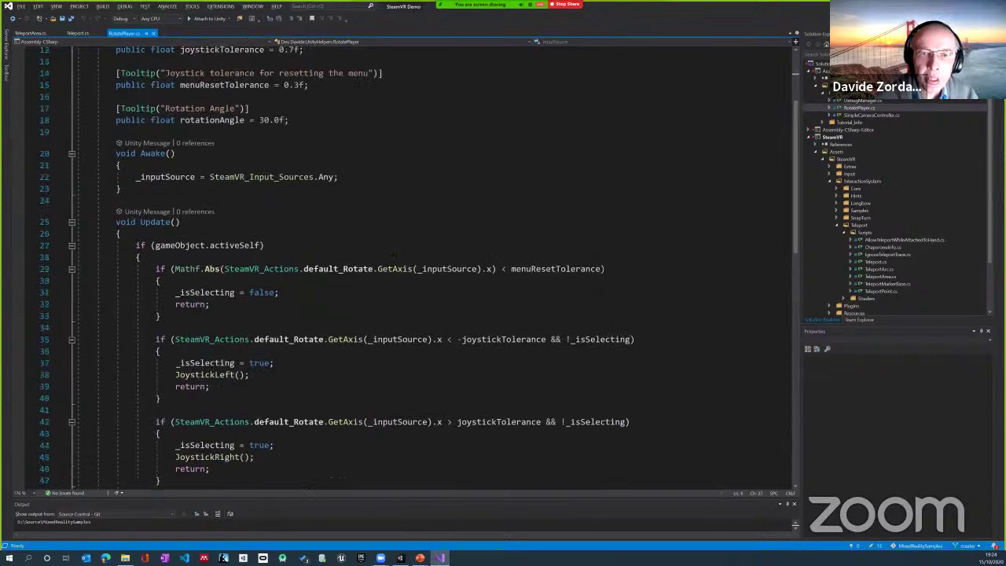
pyautogui.click(293, 178)
pyautogui.hotkey('ctrl', 'Right')
pyautogui.hotkey('ctrl', 'Right')
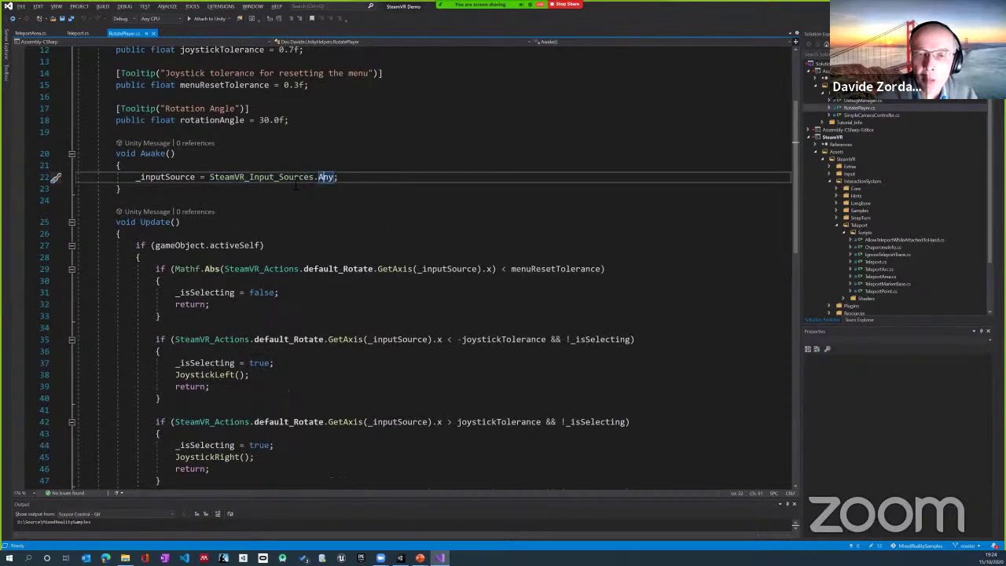
pyautogui.scroll(-2, 295, 185)
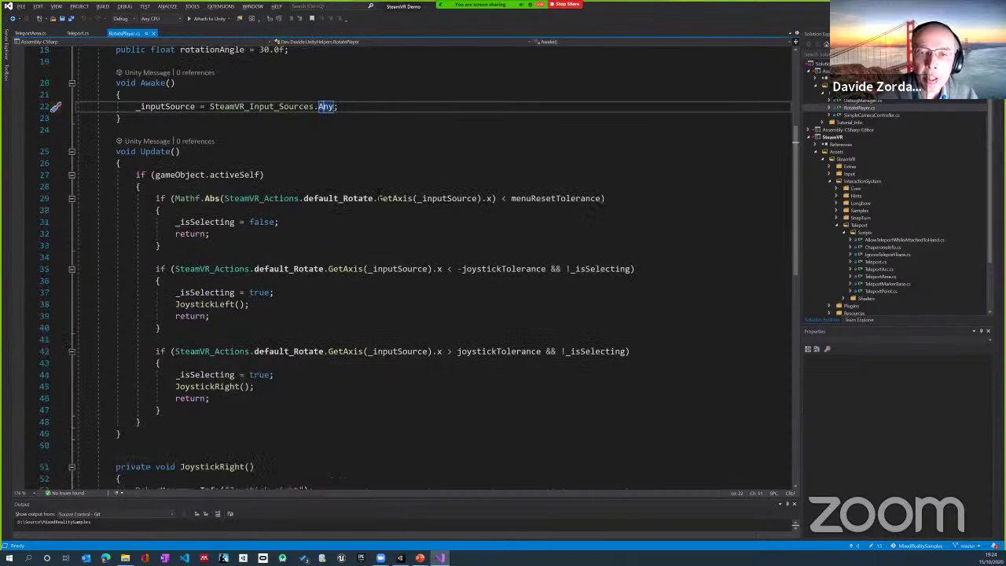
# Examine how Update compares the Rotate action's axis with menuResetTolerance and joystickTolerance.
pyautogui.click(435, 200)
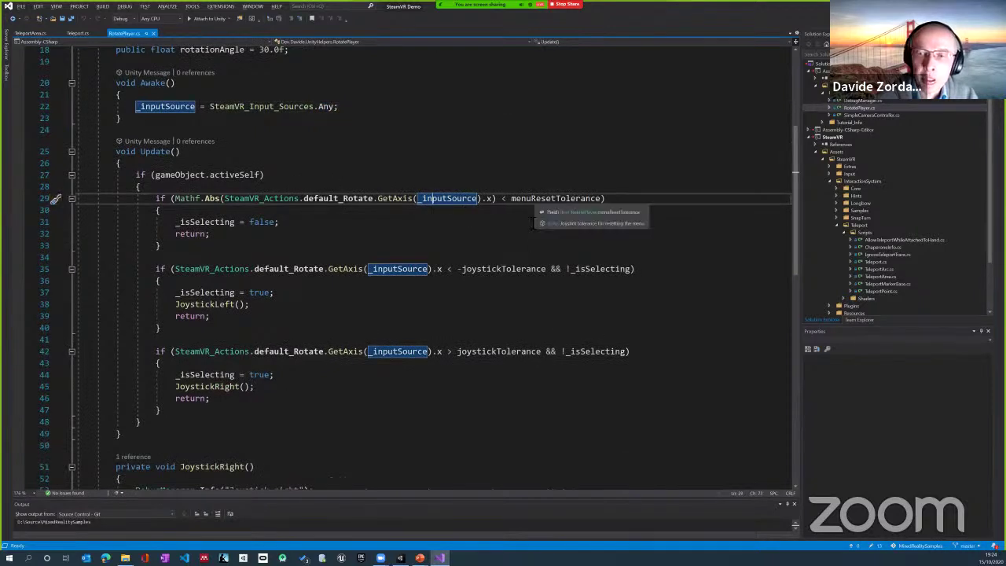
pyautogui.click(532, 199)
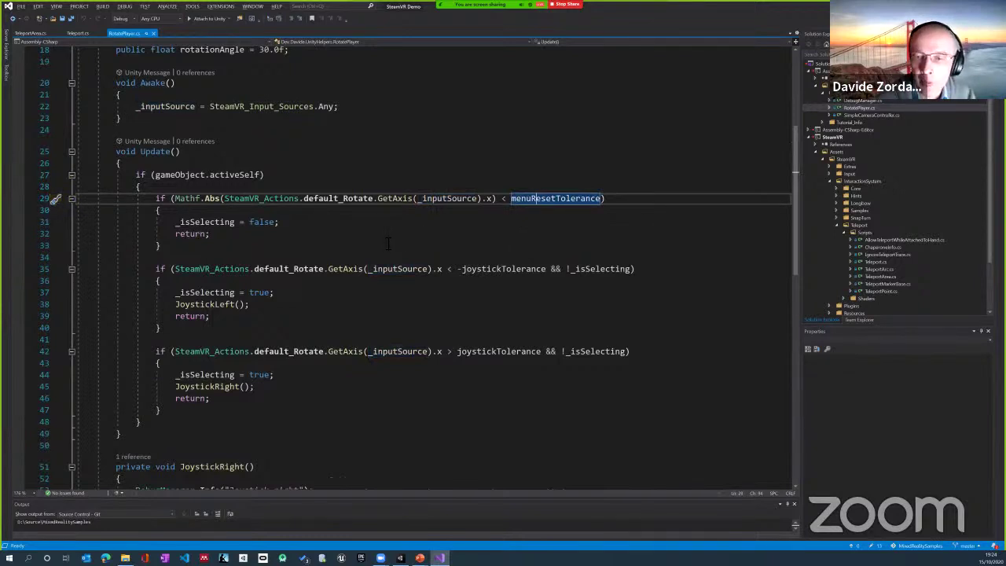
pyautogui.click(482, 270)
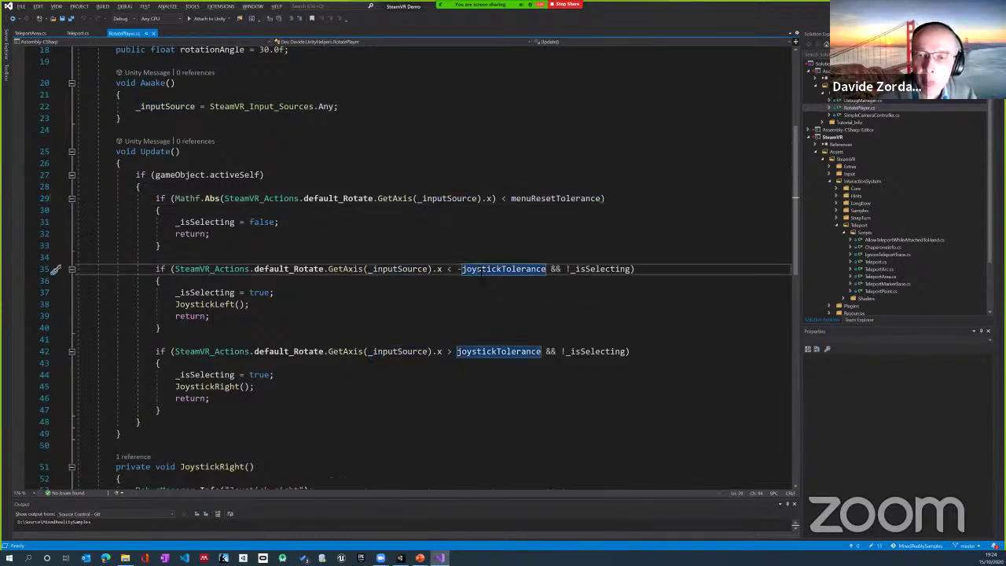
pyautogui.scroll(-1, 481, 270)
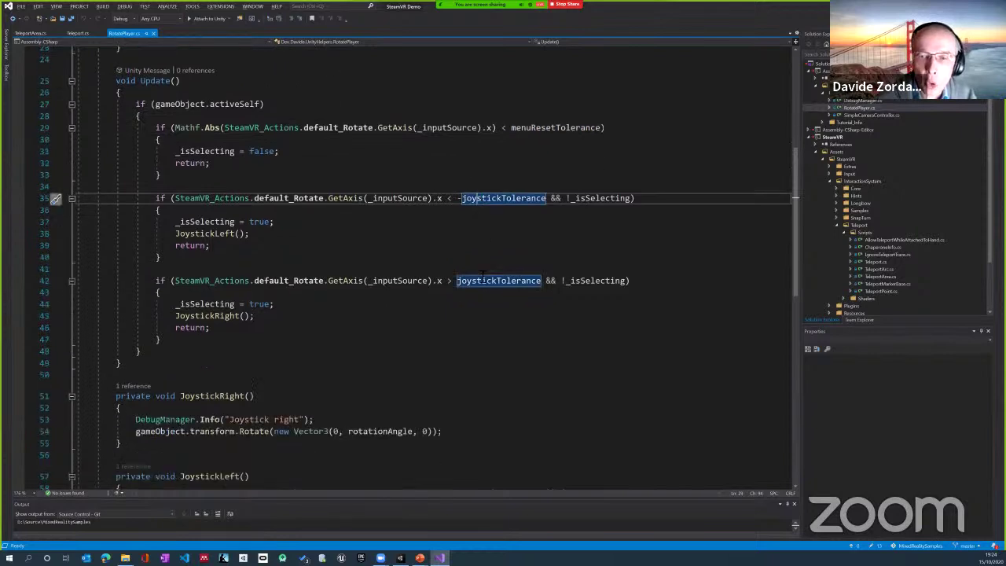
pyautogui.scroll(-1, 480, 275)
pyautogui.moveTo(469, 287)
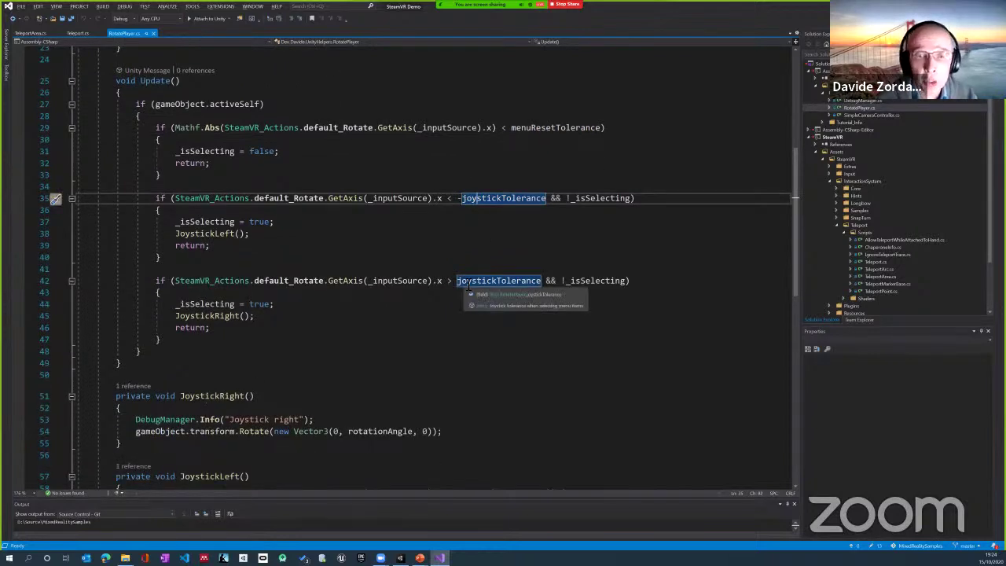
# Go to the JoystickLeft definition and examine the transform rotation call in the neighbouring JoystickRight method.
pyautogui.keyDown('ctrl'); pyautogui.click(220, 234); pyautogui.keyUp('ctrl')
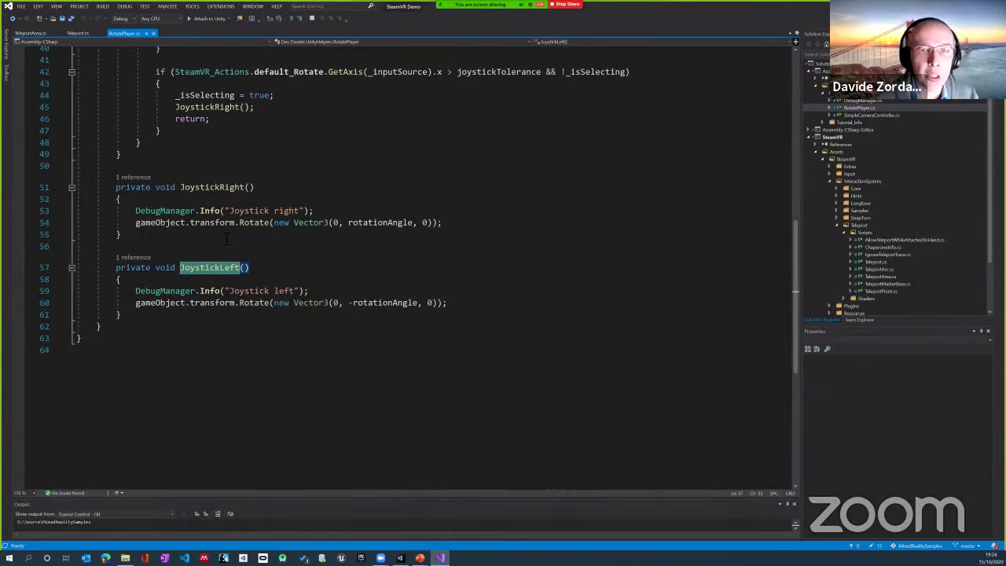
pyautogui.click(233, 223)
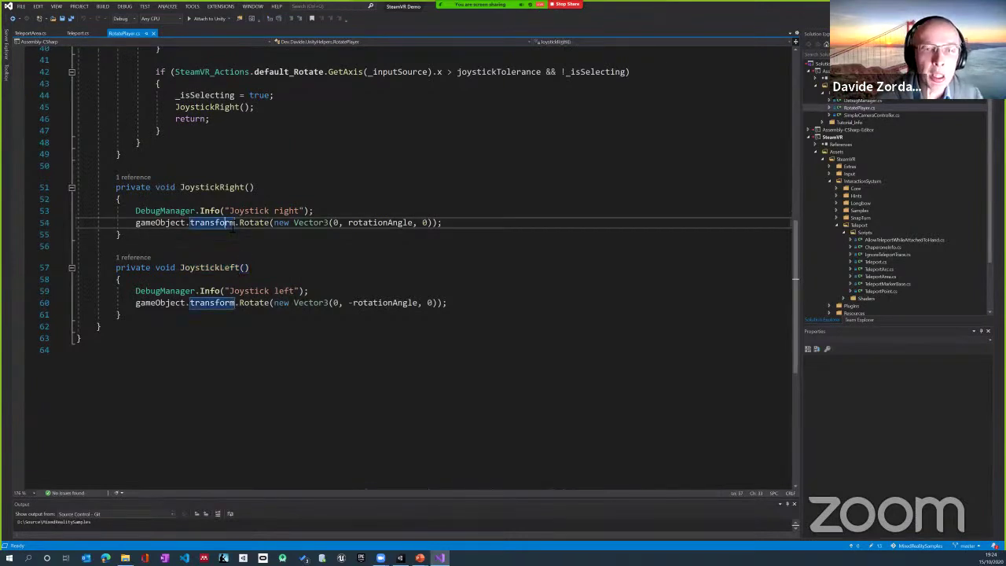
pyautogui.hotkey('shift', 'Home')
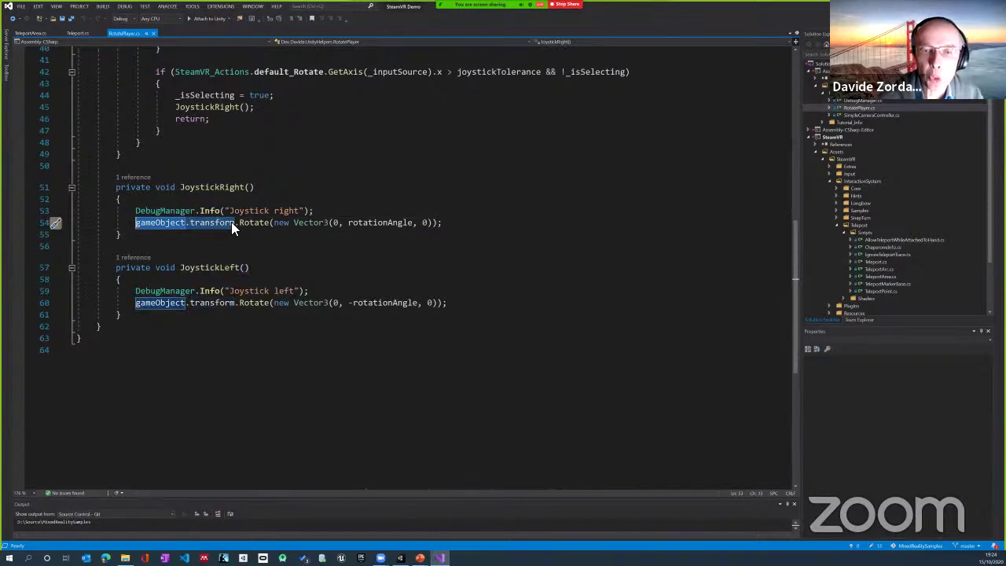
pyautogui.click(266, 223)
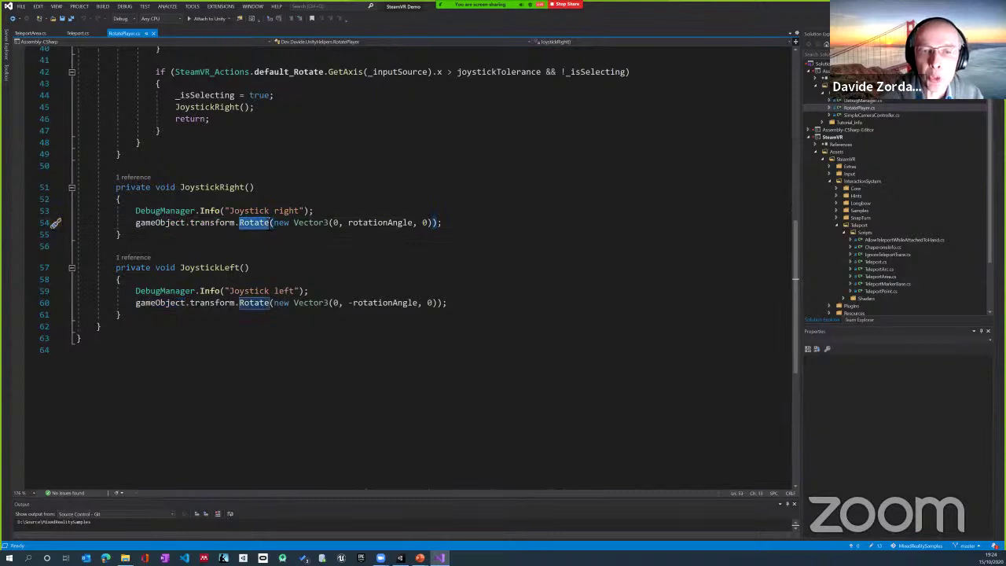
pyautogui.press('Up')
pyautogui.press('Up')
pyautogui.press('Up')
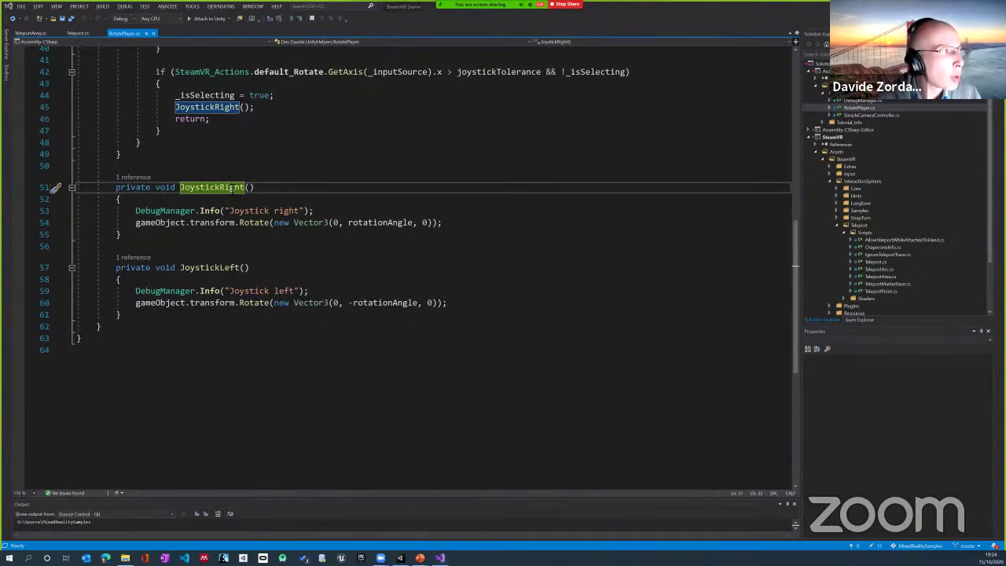
# Switch back to Unity, inspect the TeleportPoint object's components, and view it in the scene from the right side.
pyautogui.hotkey('alt', 'Tab')
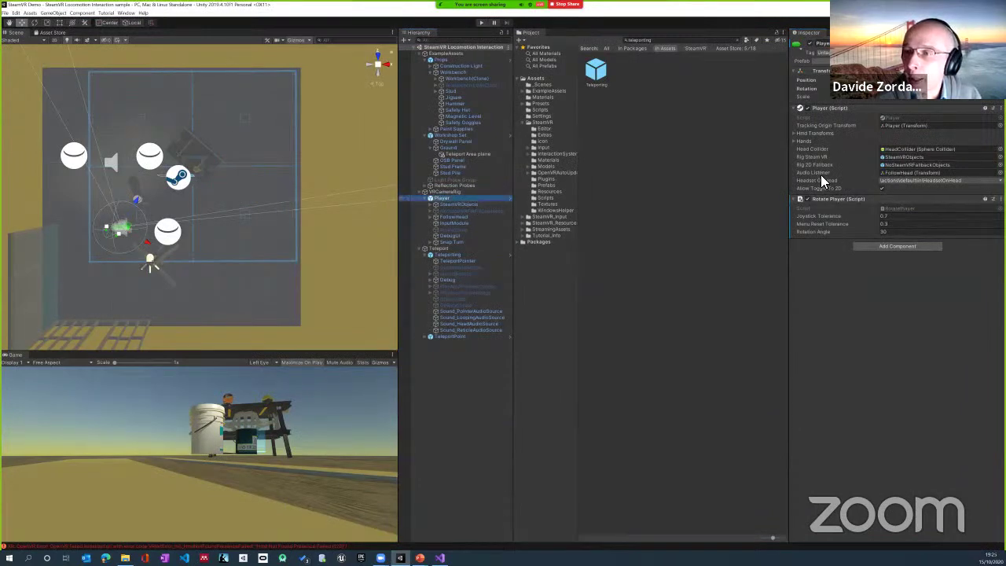
pyautogui.press('Down')
pyautogui.press('Down')
pyautogui.press('Down')
pyautogui.press('Down')
pyautogui.press('Down')
pyautogui.press('Down')
pyautogui.press('Down')
pyautogui.press('Down')
pyautogui.press('Down')
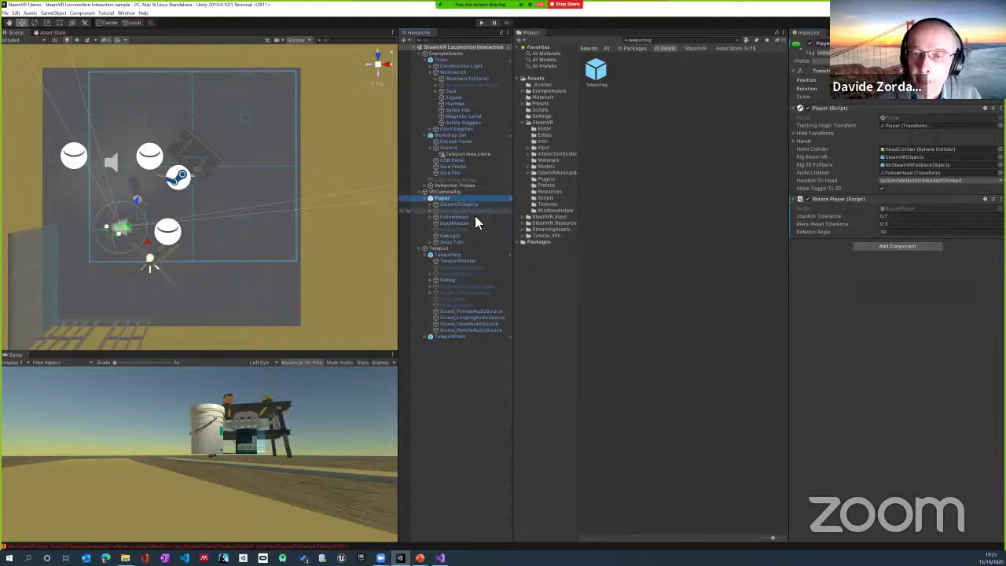
pyautogui.click(464, 336)
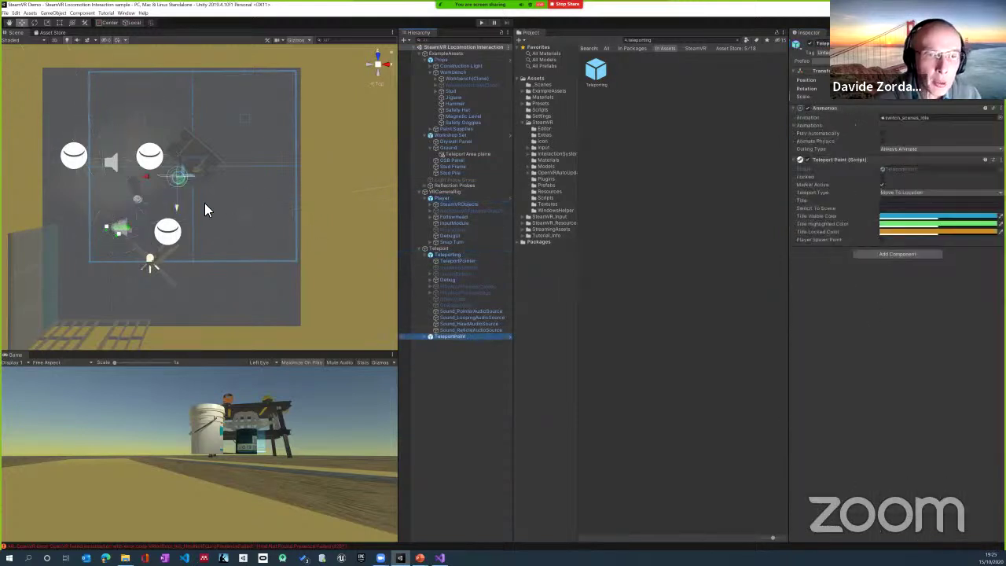
pyautogui.scroll(-1, 204, 208)
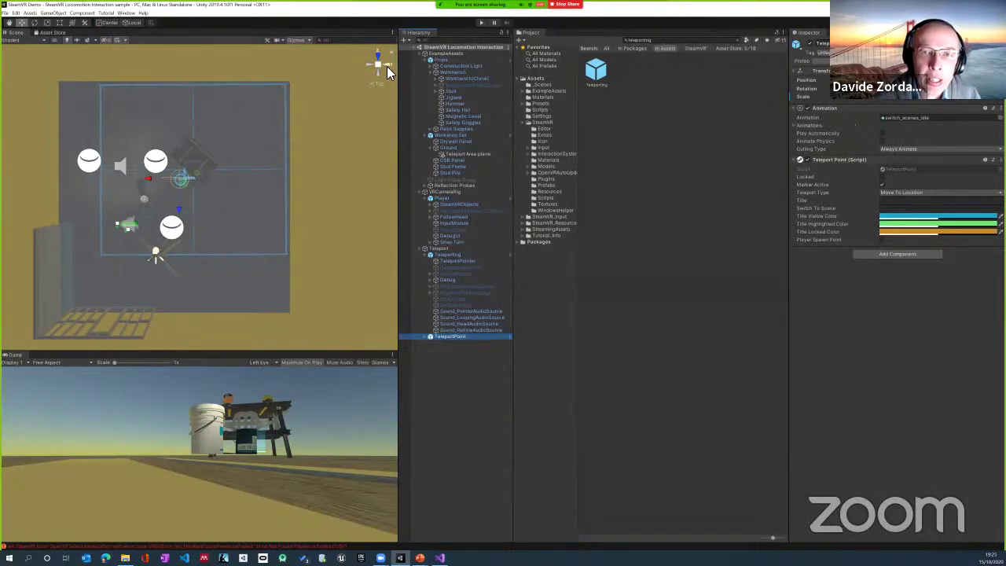
pyautogui.click(386, 66)
pyautogui.scroll(5, 307, 167)
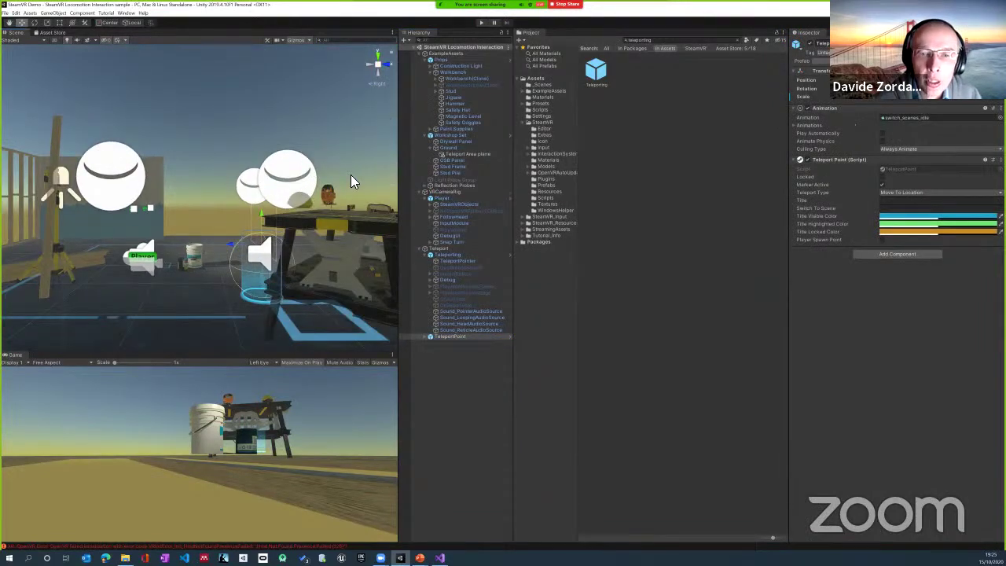
# Select the Safety Hat on the workbench in the scene and examine its Interactable, Throwable and Velocity Estimator components.
pyautogui.click(329, 198)
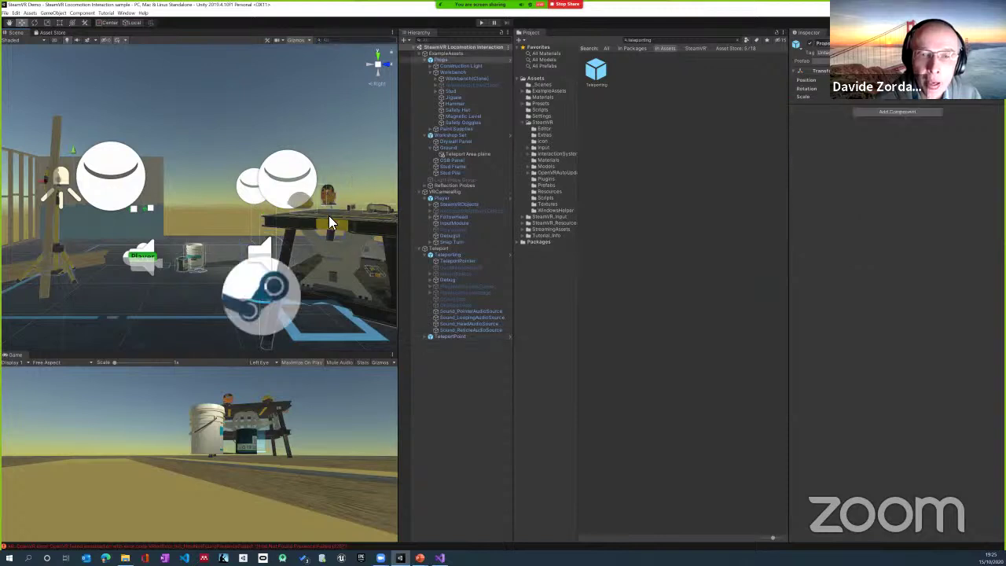
pyautogui.click(307, 201)
pyautogui.scroll(2, 308, 201)
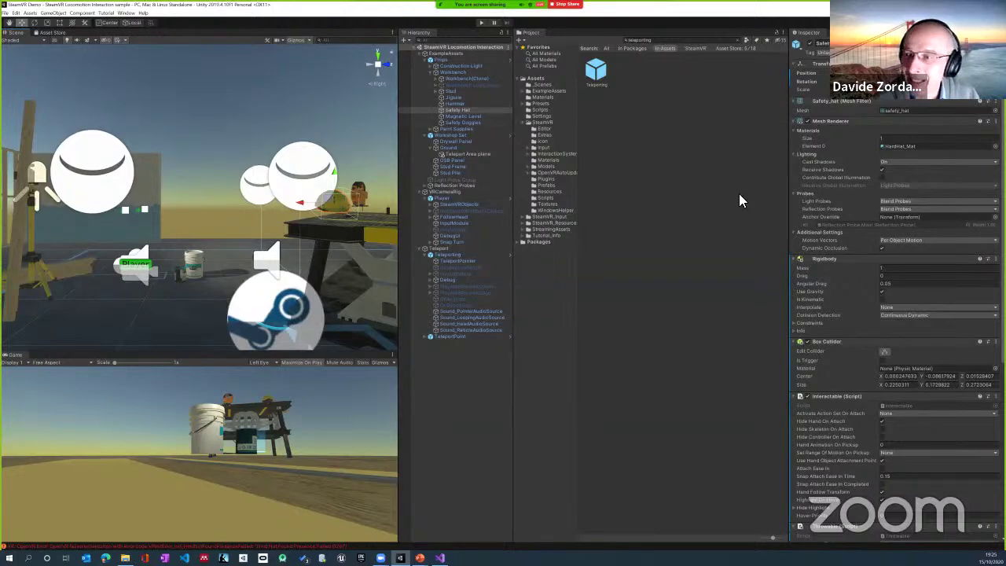
pyautogui.scroll(-5, 865, 212)
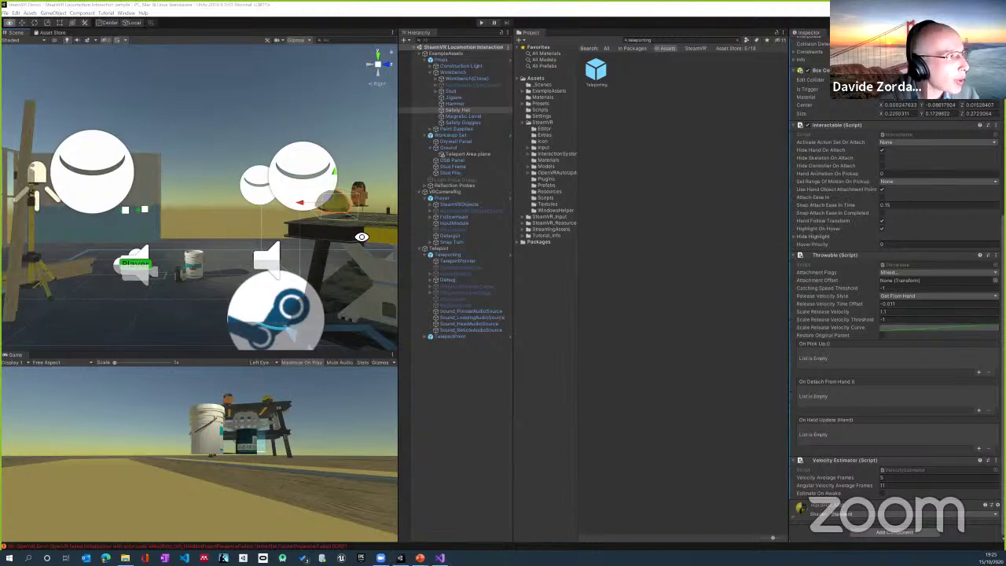
# Switch to the presentation's "VR locomotion and custom interactions" demo slide and bring up the running VR demo view.
pyautogui.hotkey('alt', 'Tab')
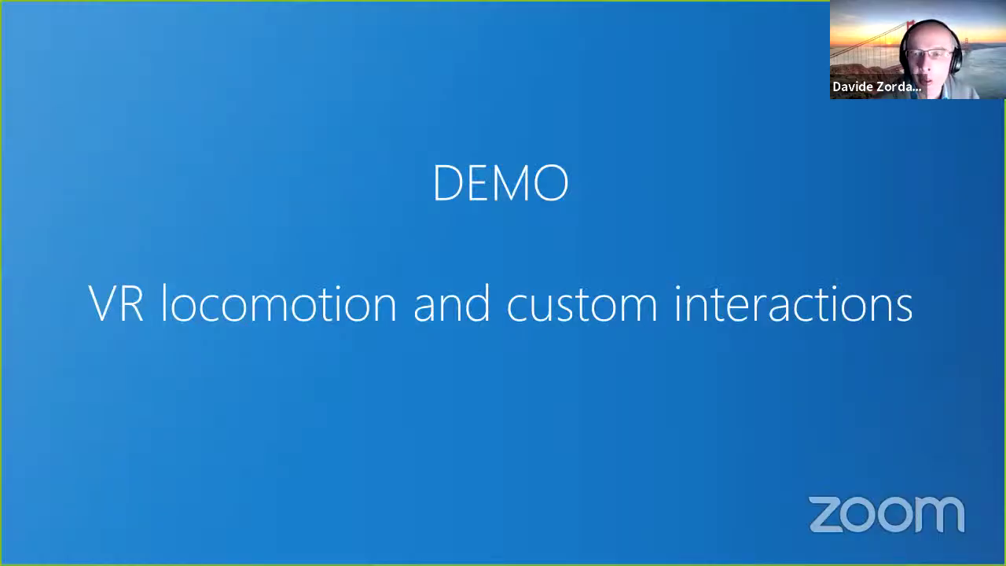
pyautogui.hotkey('alt', 'Tab')
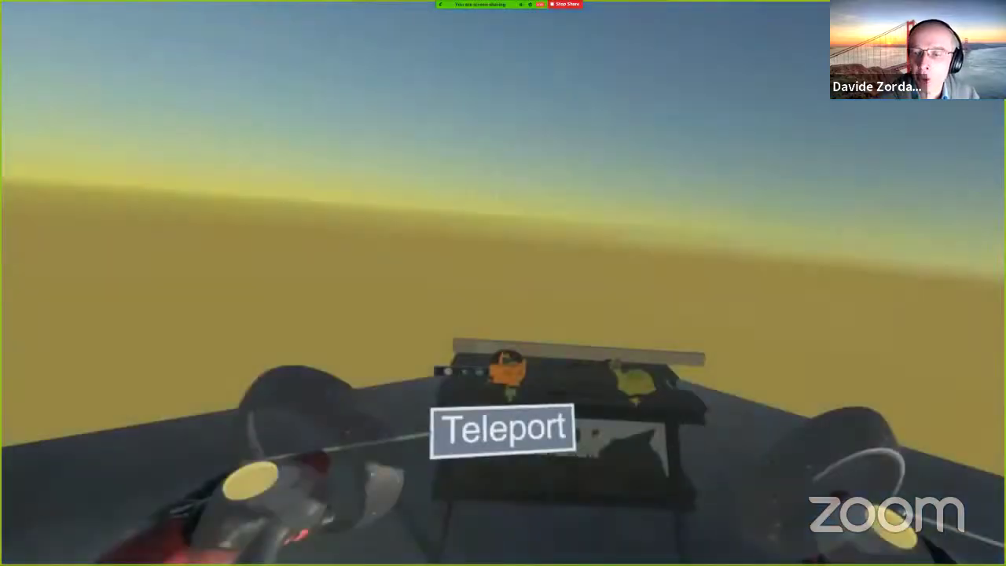